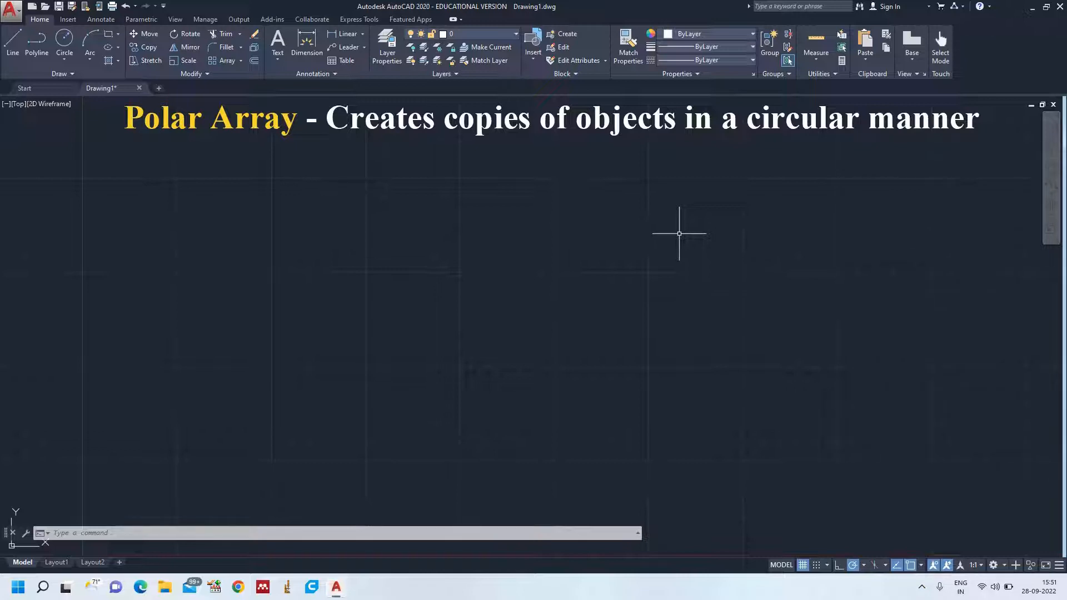
Draw a small circle near the middle of the drawing area as the flower's center
text(C)
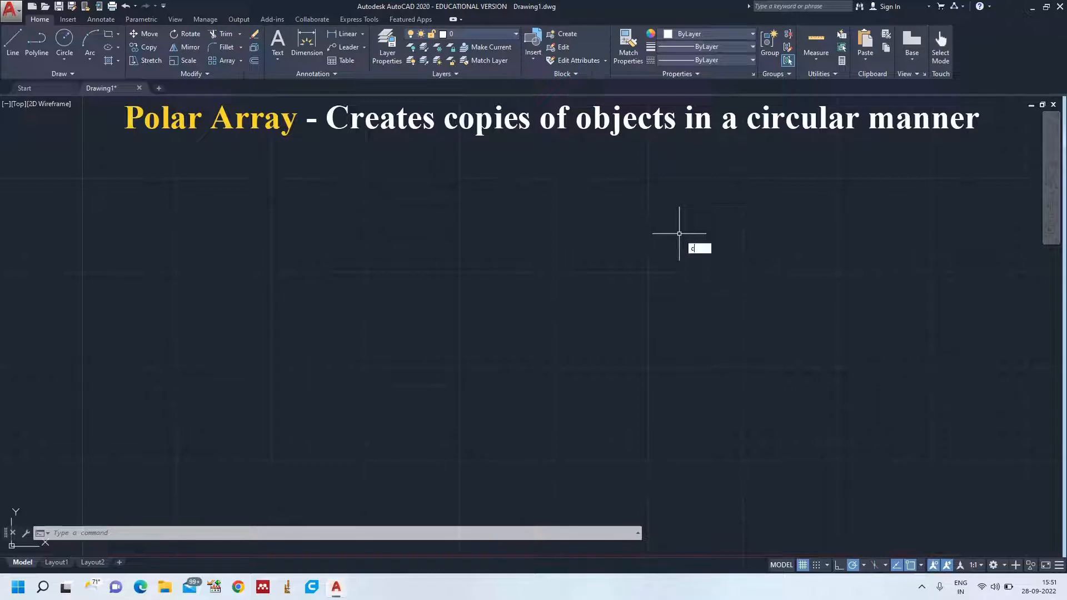
key(Return)
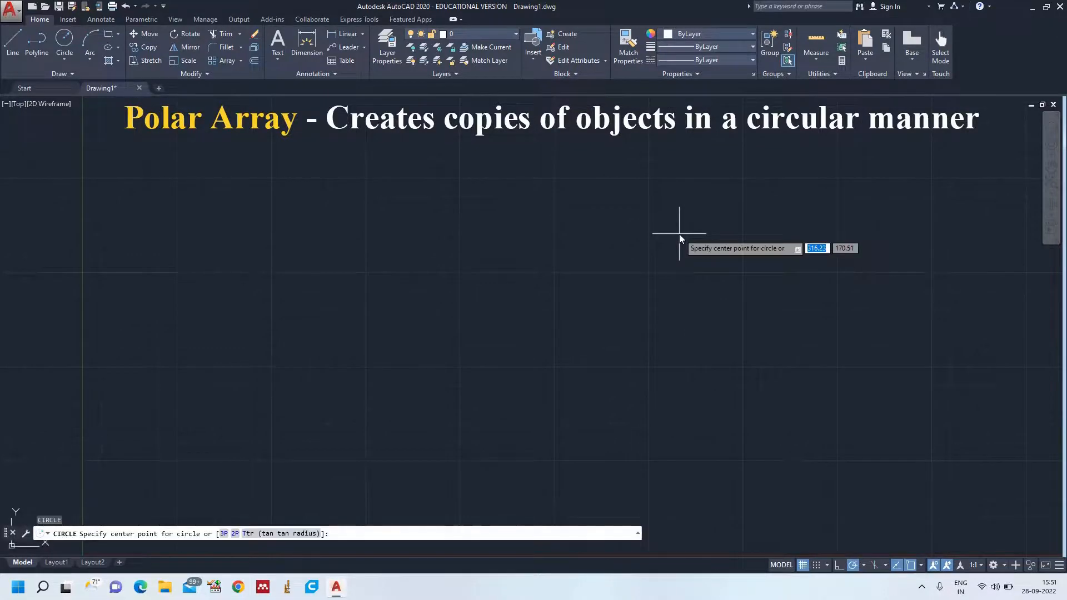
click(498, 361)
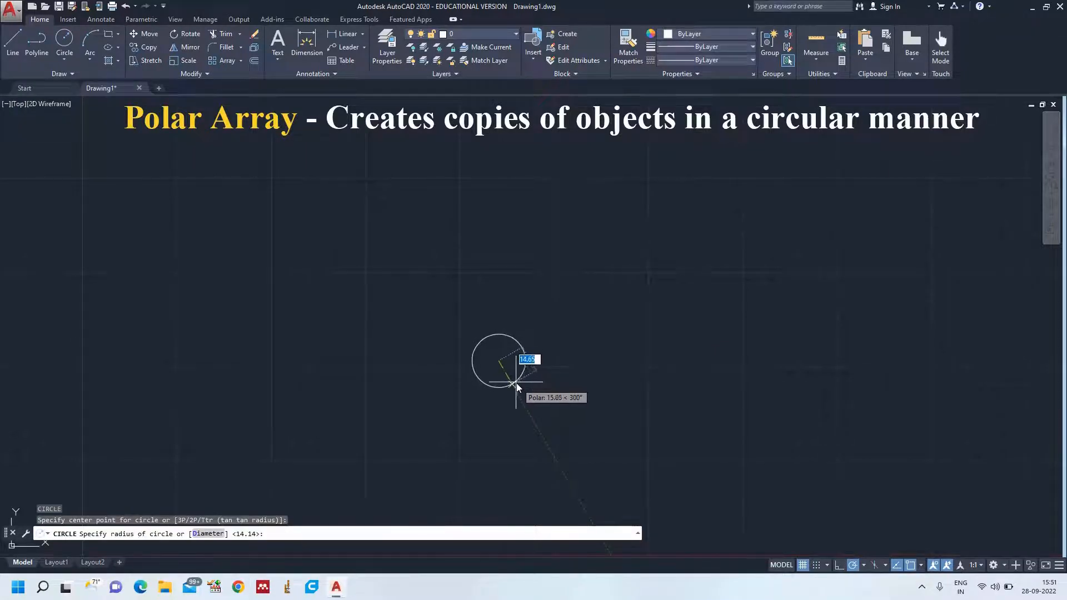
click(512, 379)
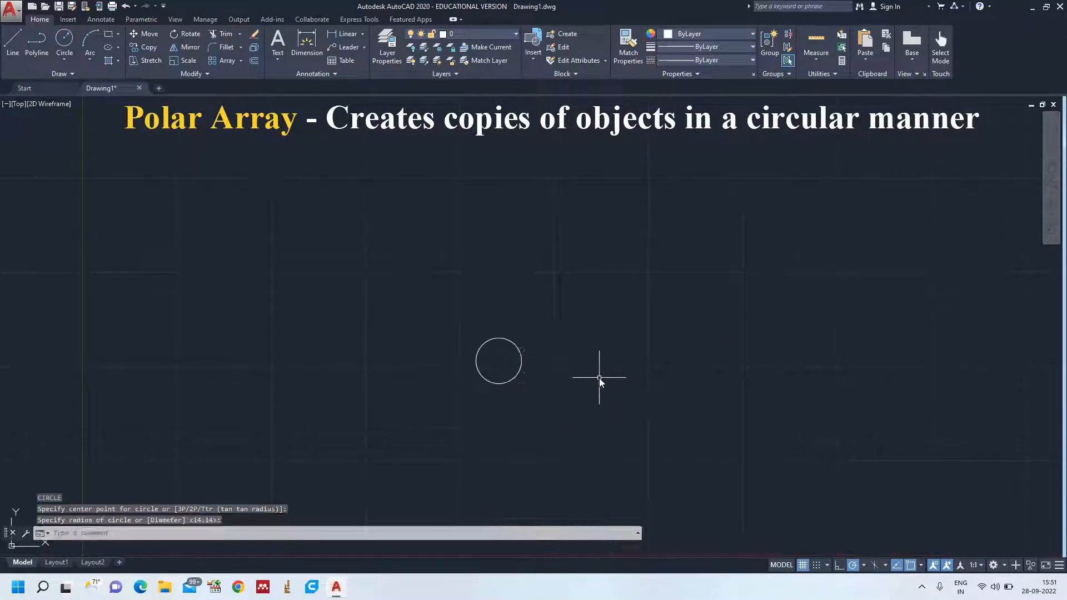
Try a petal-shaped spline starting and ending on the circle's upper edge, and delete it
text(spl)
key(Return)
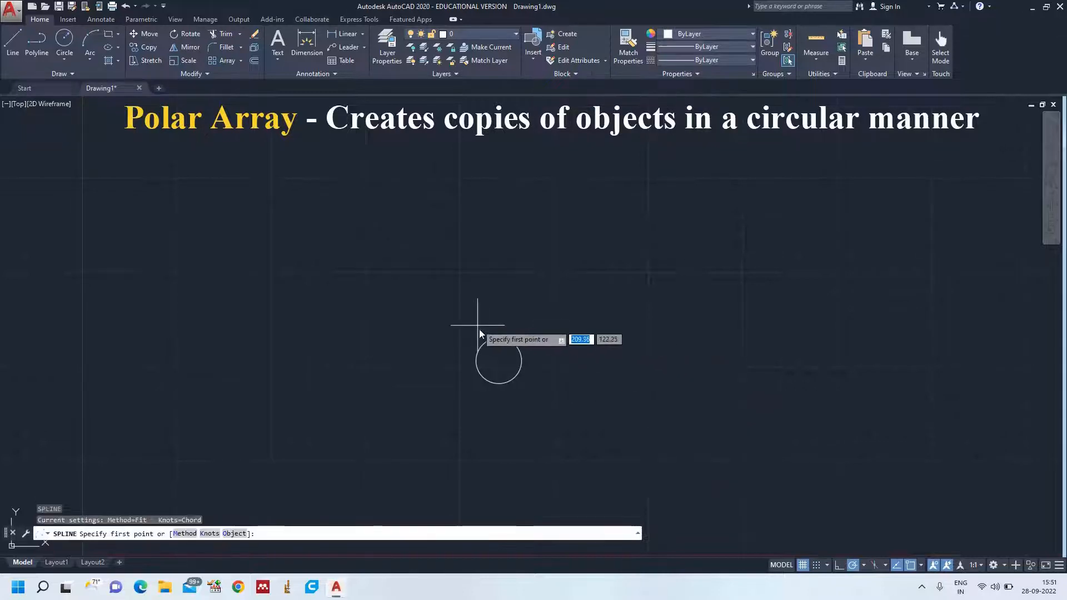
click(488, 341)
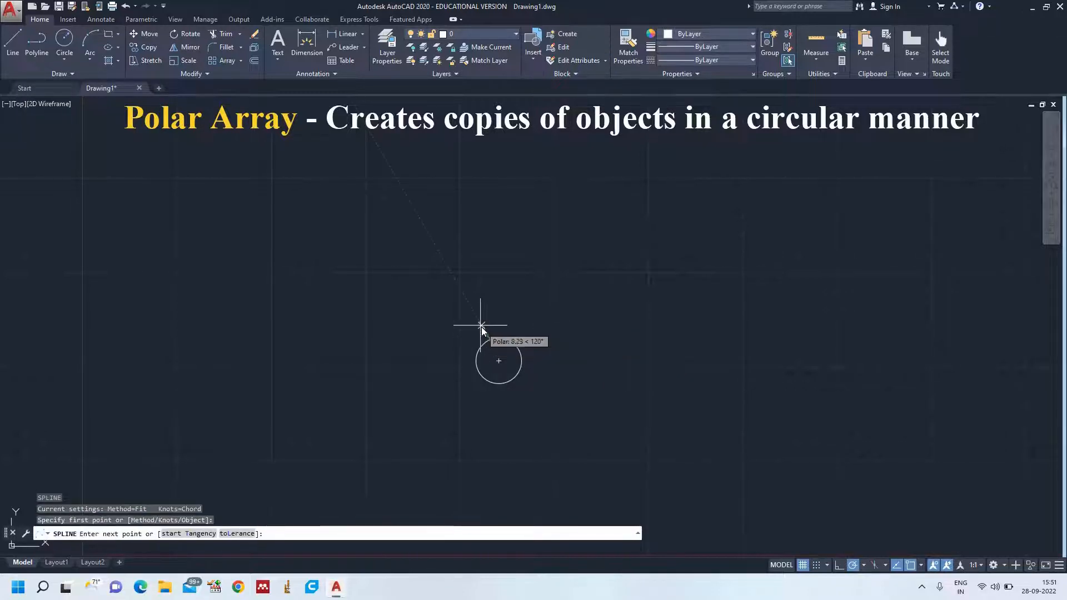
click(479, 327)
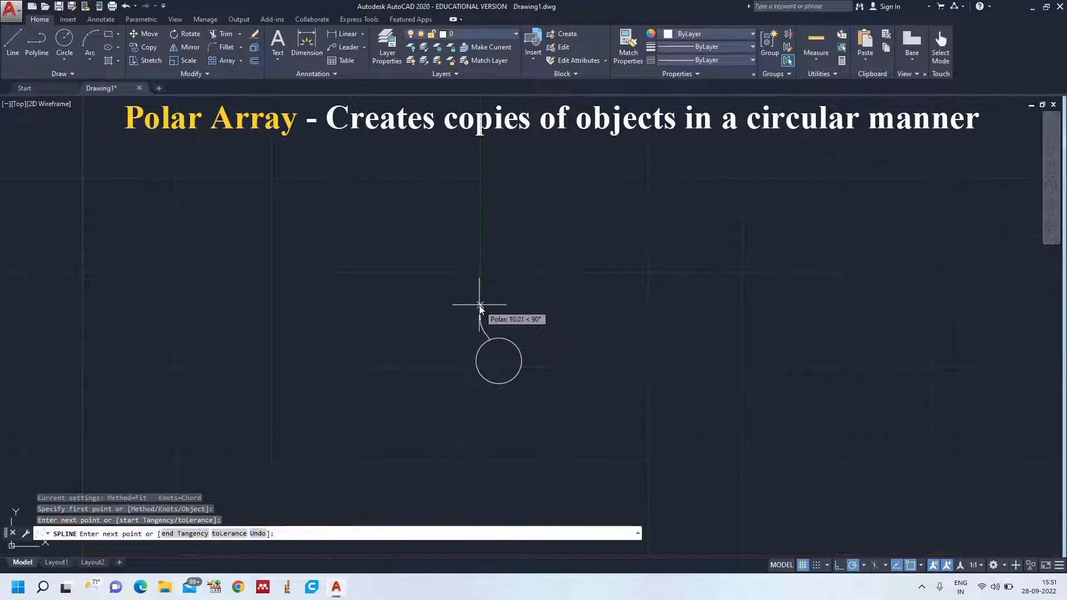
click(478, 305)
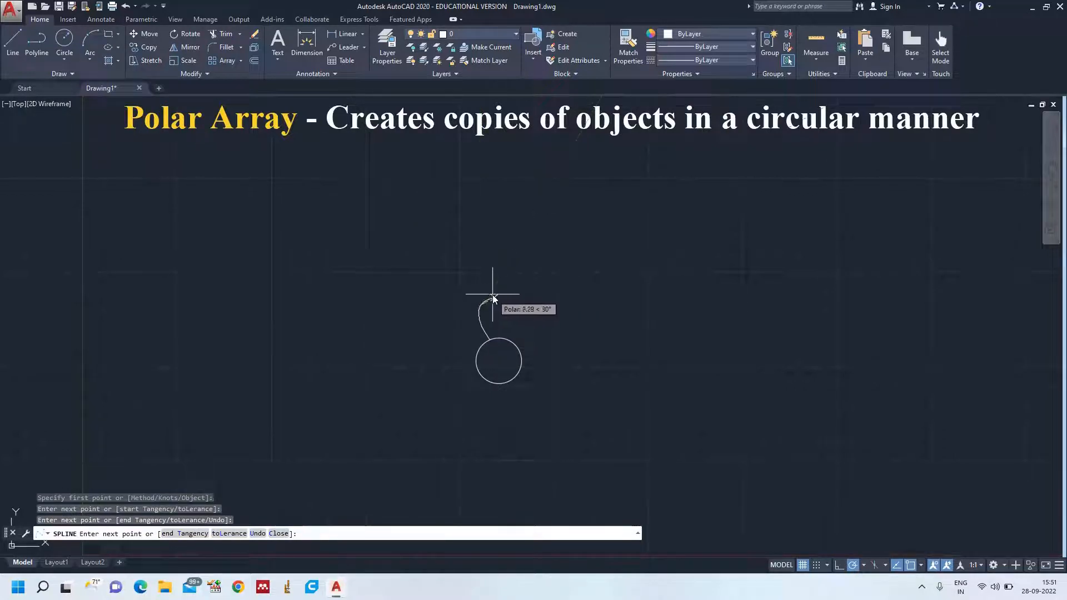
click(489, 292)
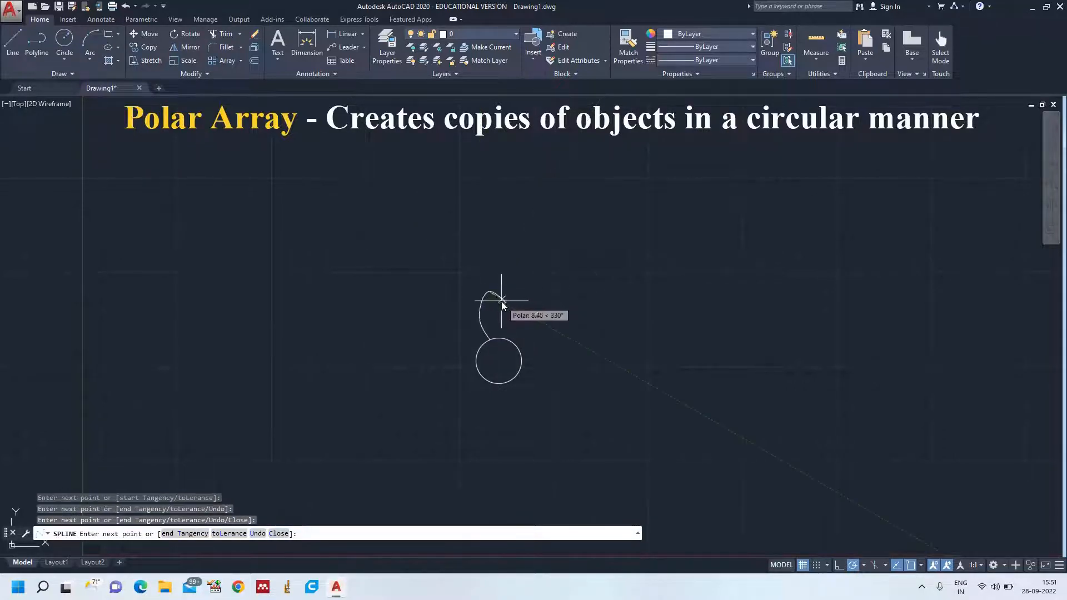
click(503, 304)
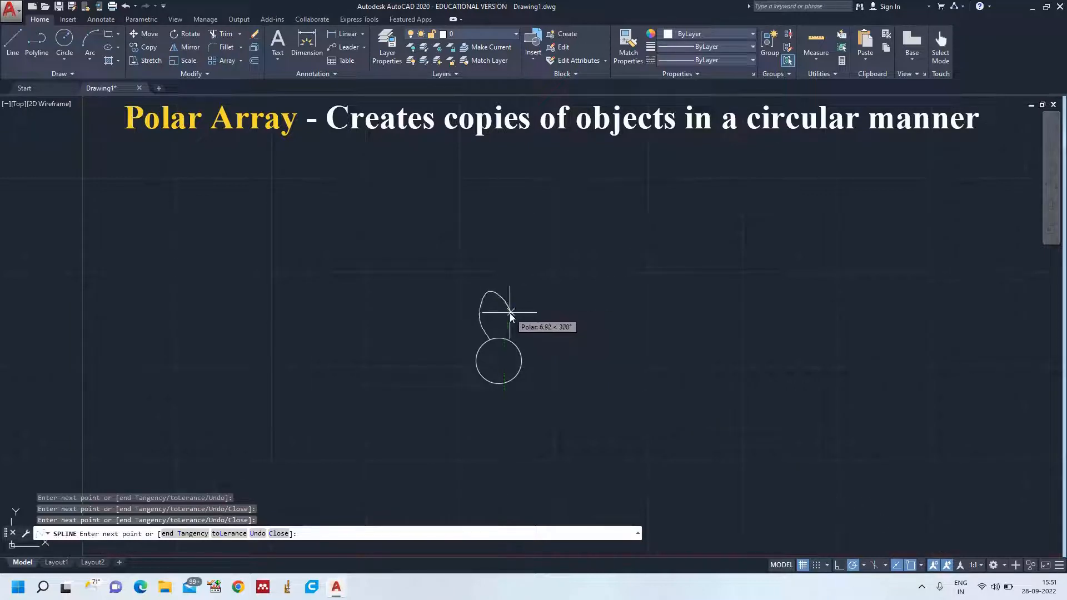
click(508, 309)
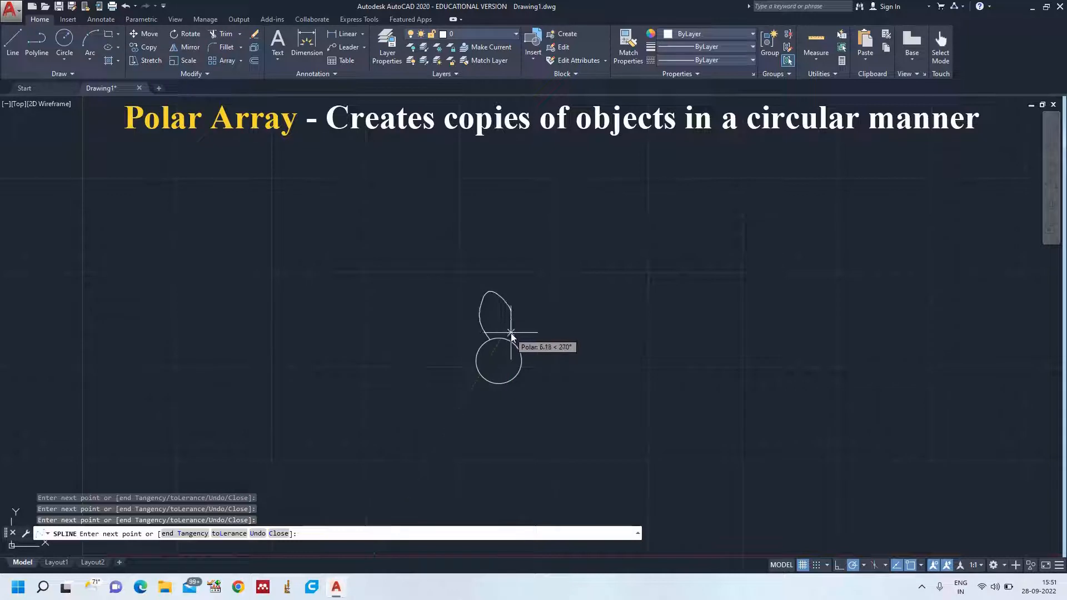
click(510, 340)
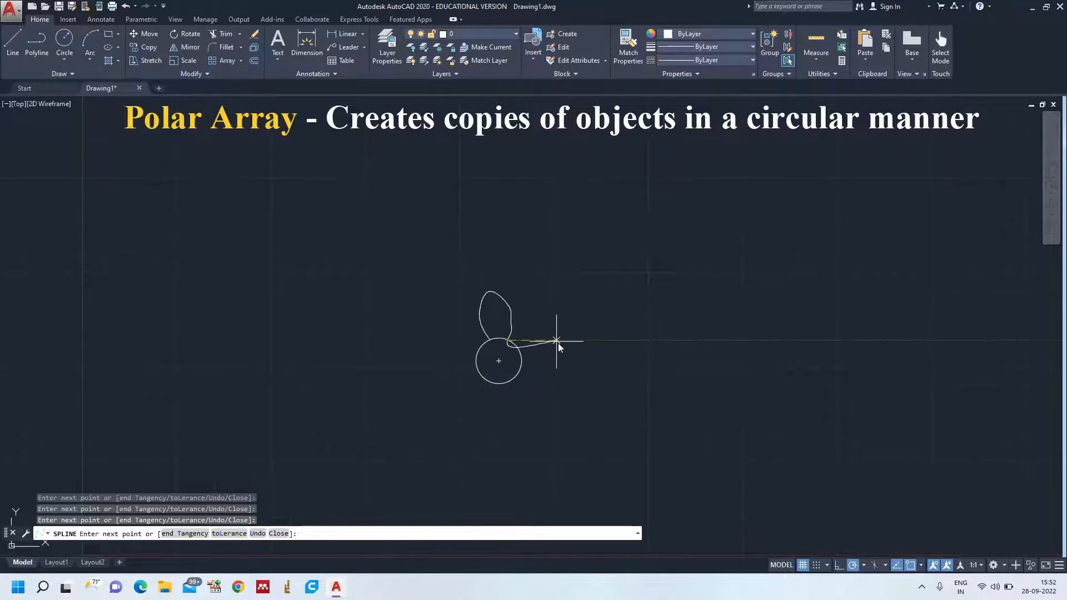
key(Return)
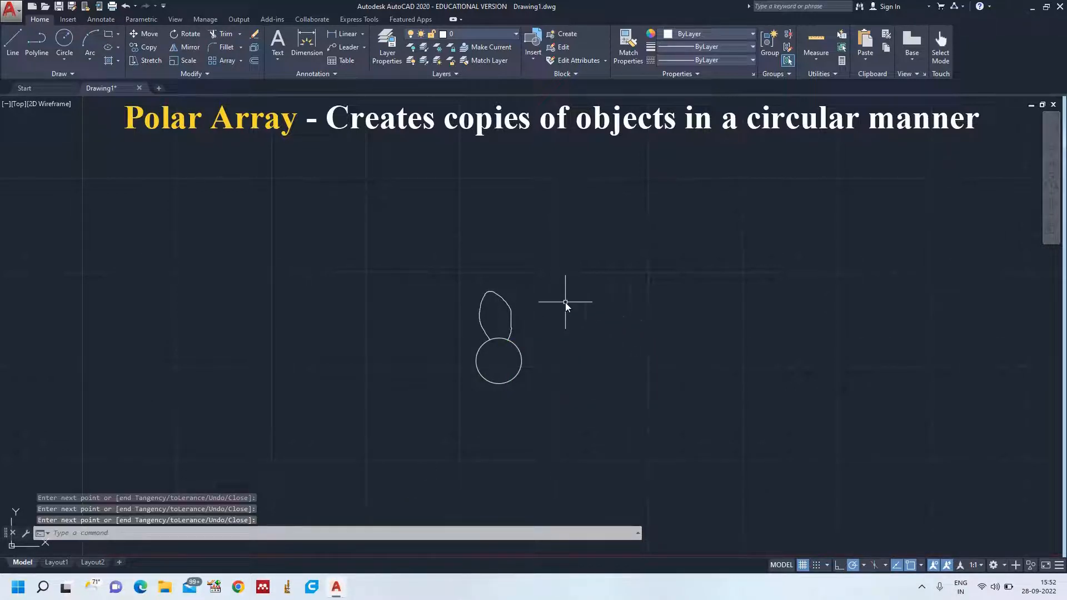
click(507, 303)
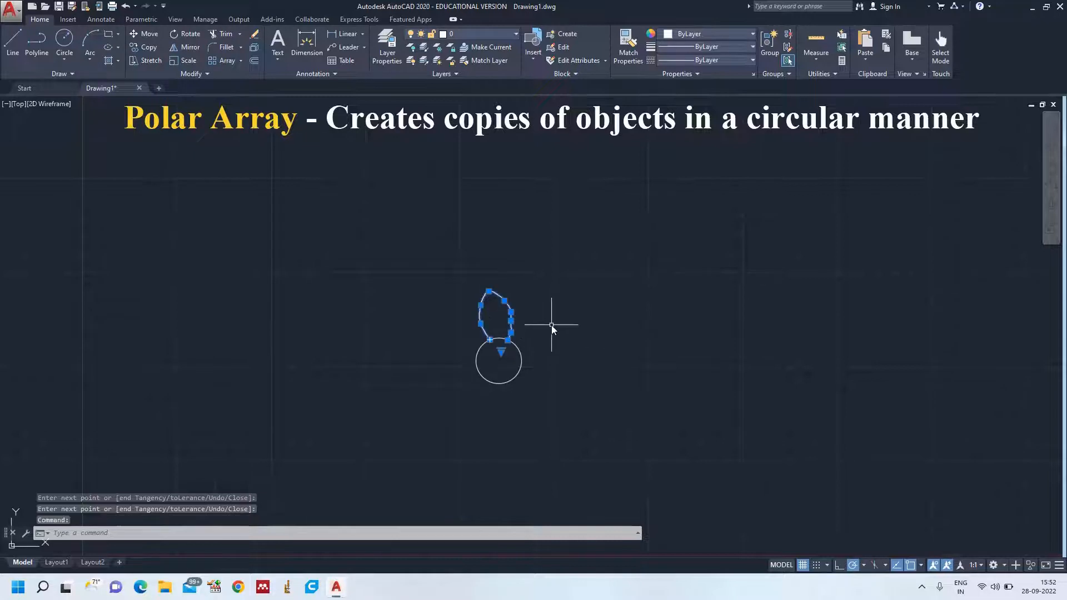
key(Delete)
Start a new petal spline on the circle's upper-left edge and trace its left side up to the tip
text(spl)
key(Return)
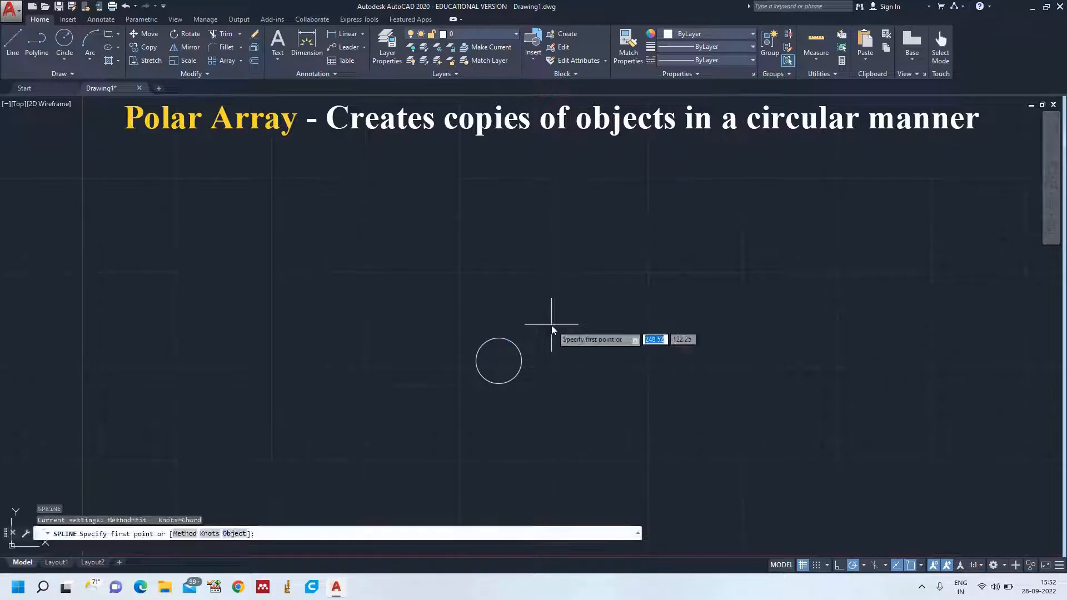
click(487, 341)
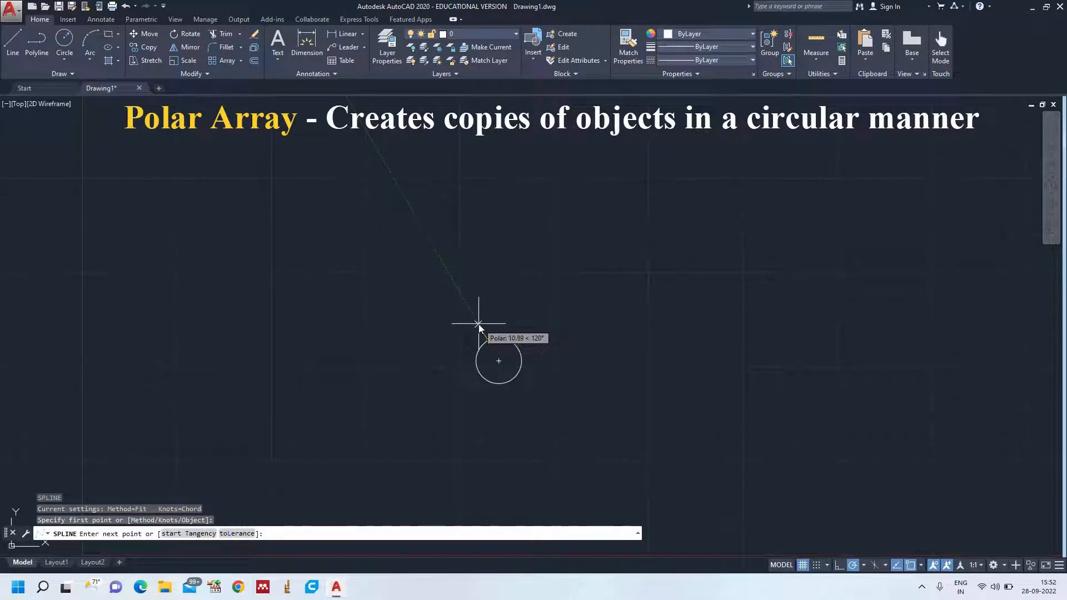
click(478, 326)
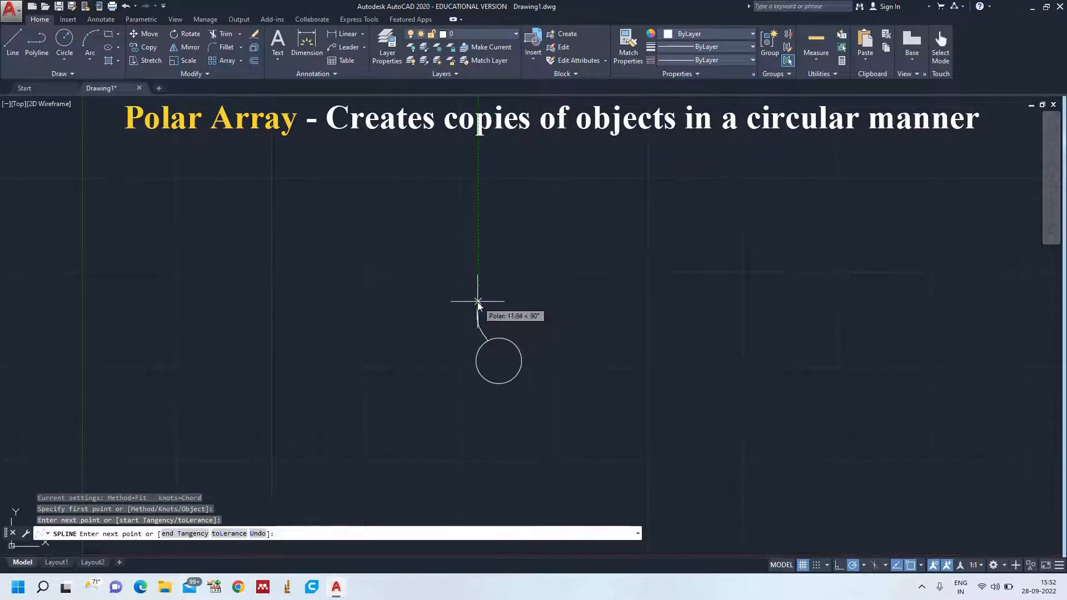
click(478, 302)
click(484, 290)
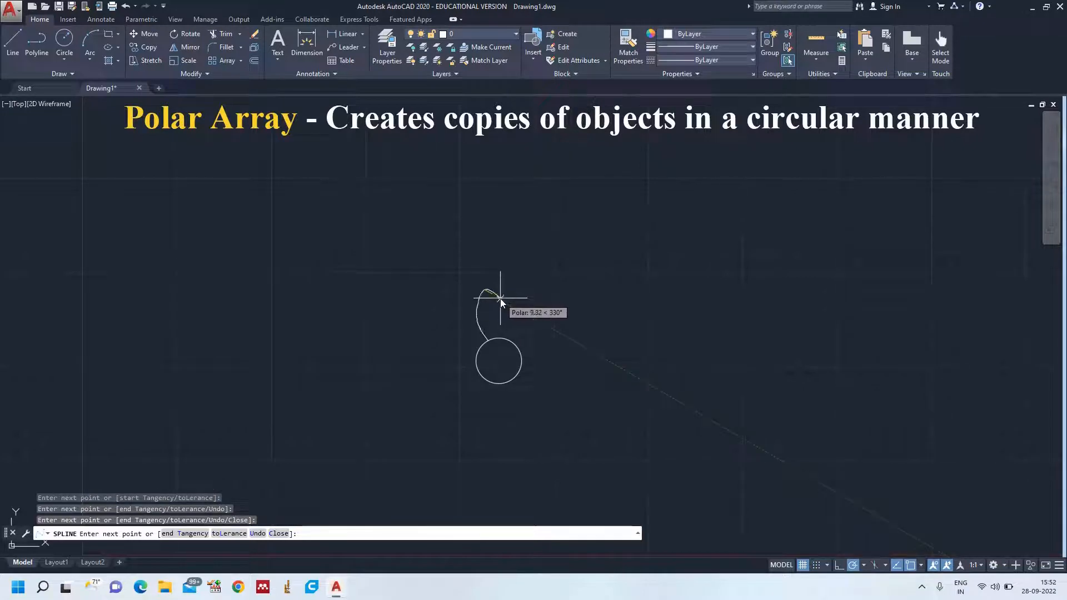
Try several spline fit points down the petal's right side and undo them
click(501, 303)
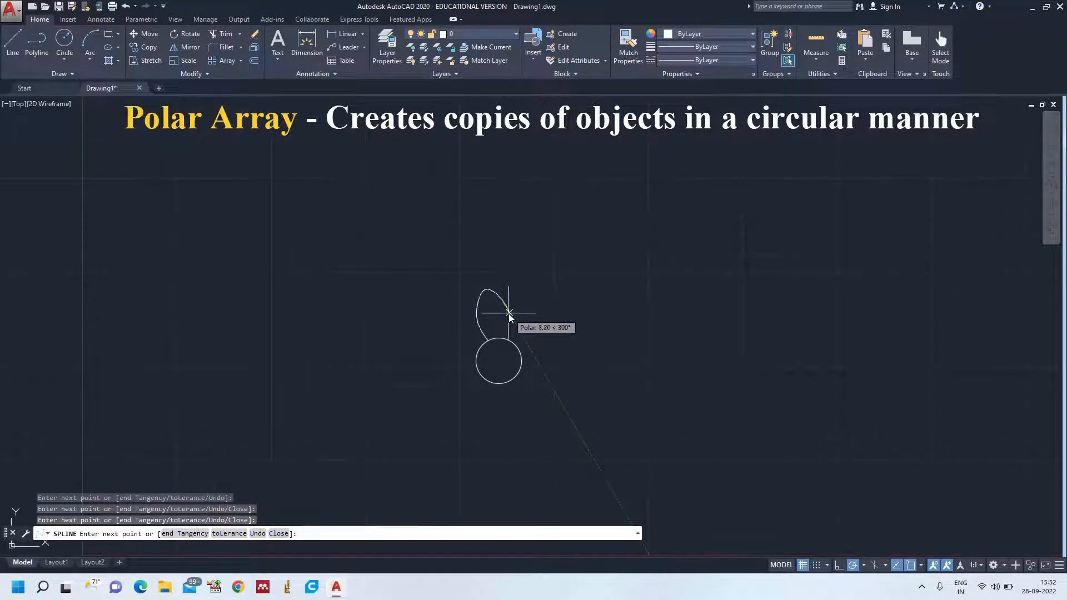
click(510, 318)
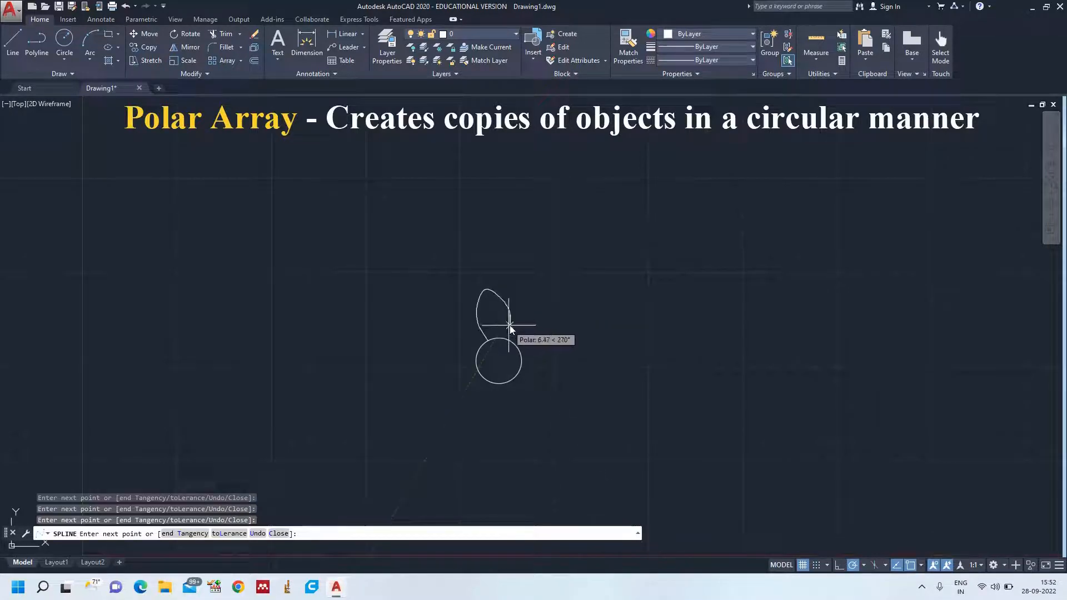
key(ctrl+z)
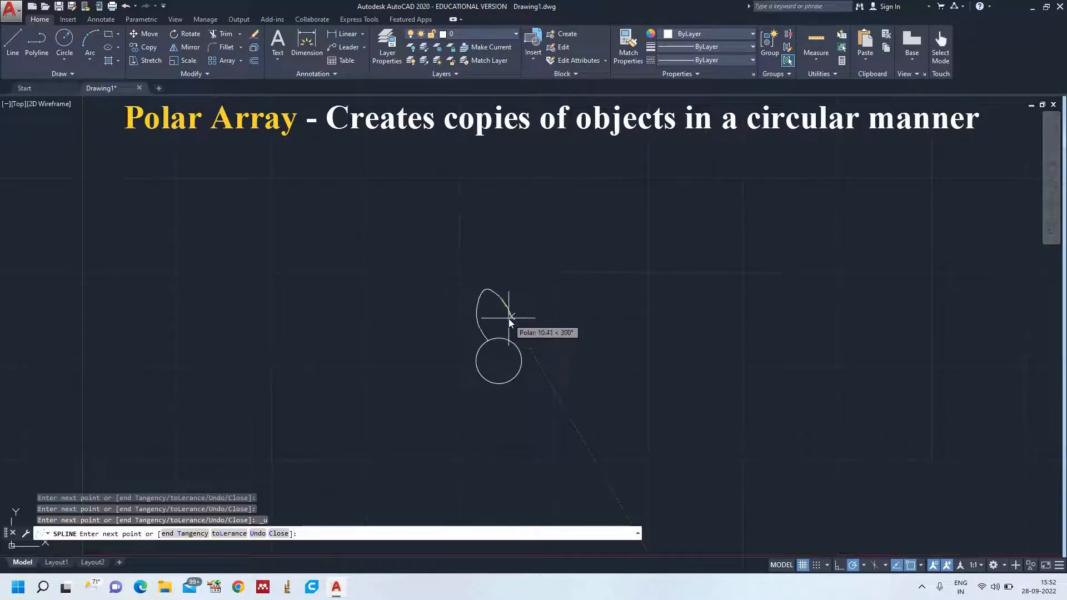
click(510, 317)
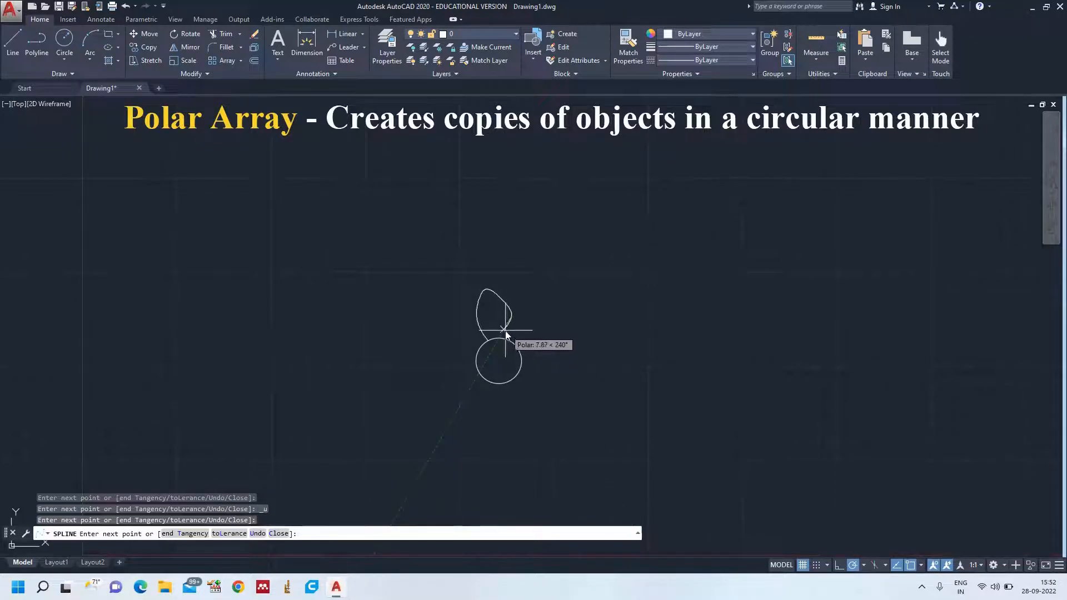
key(ctrl+z)
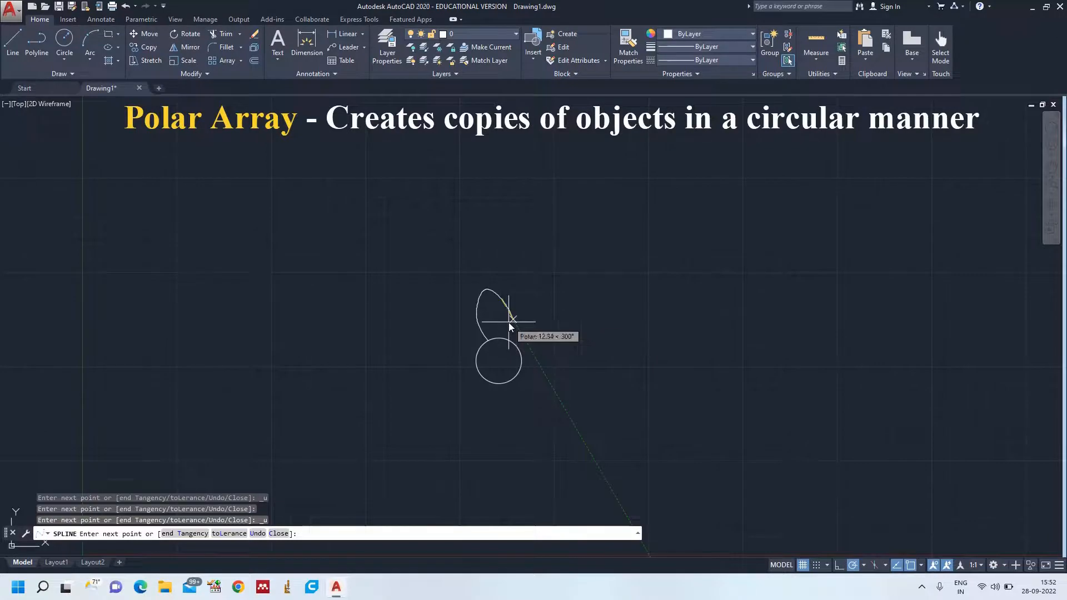
key(ctrl+z)
Trace the petal's right side from the tip down to the circle's upper edge and finish the spline
click(499, 304)
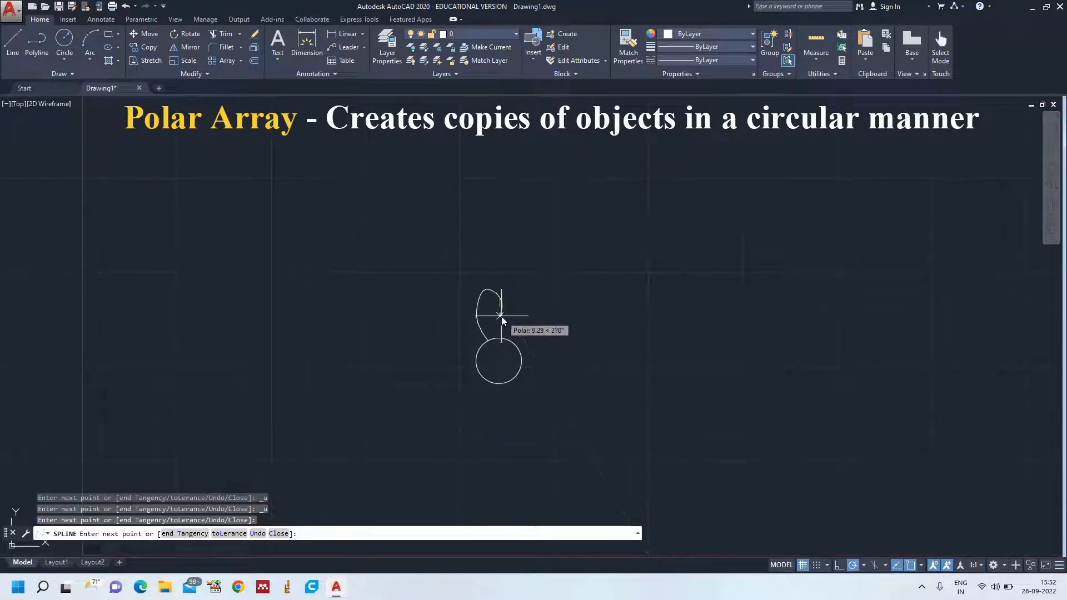
click(508, 315)
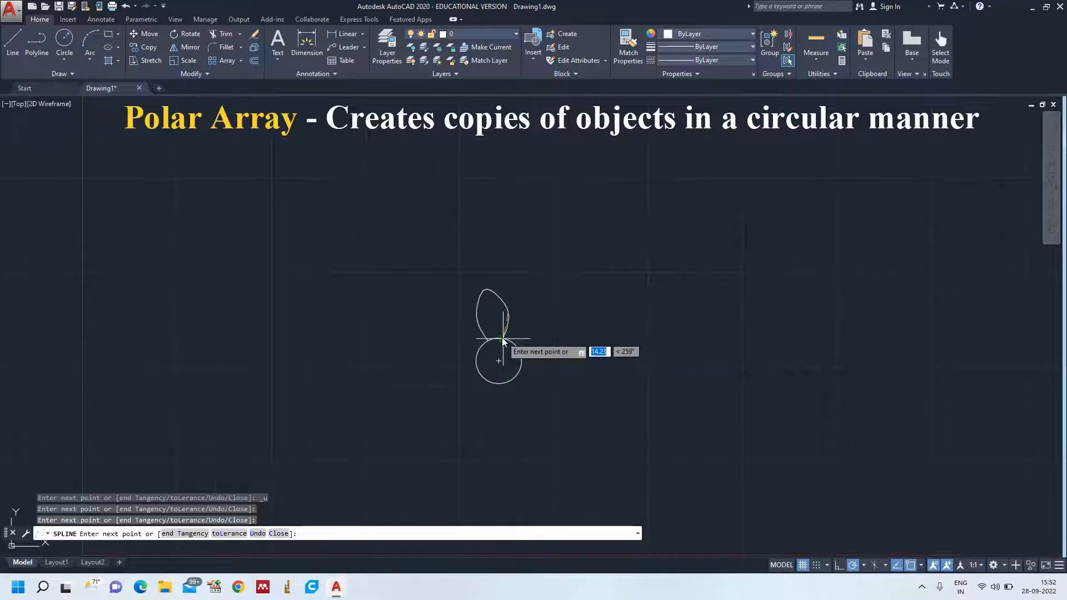
key(Return)
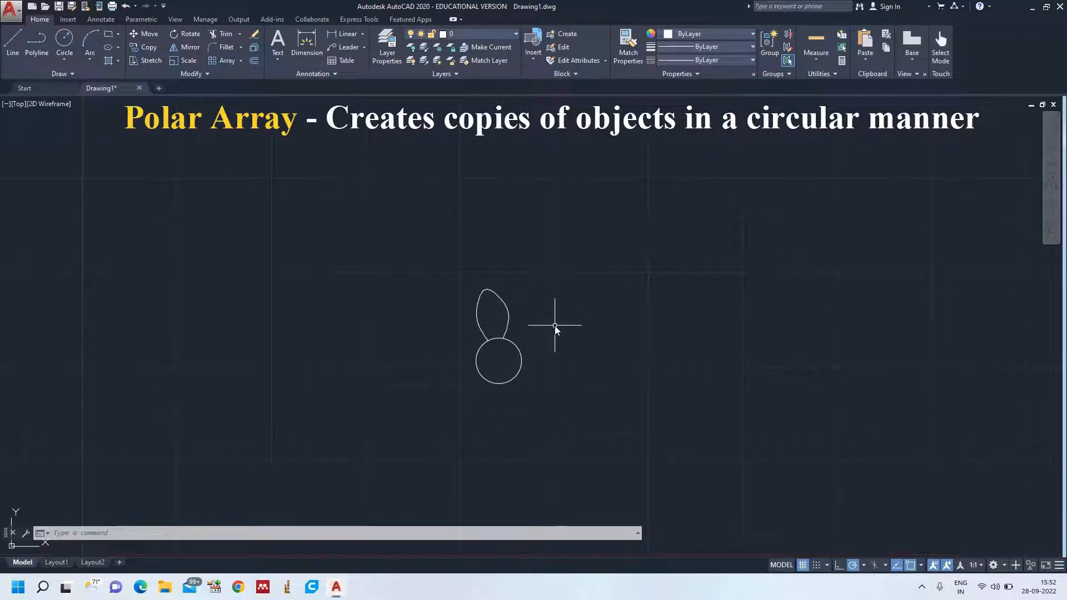
Create a polar array of the petal spline around the circle's center
text(ar)
key(Return)
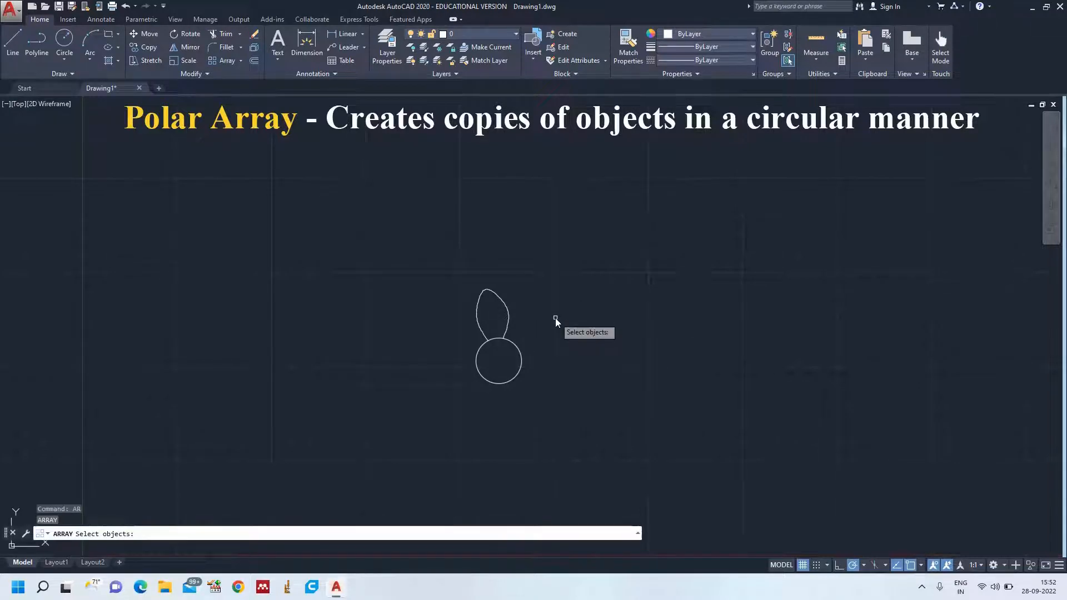
click(507, 315)
key(Return)
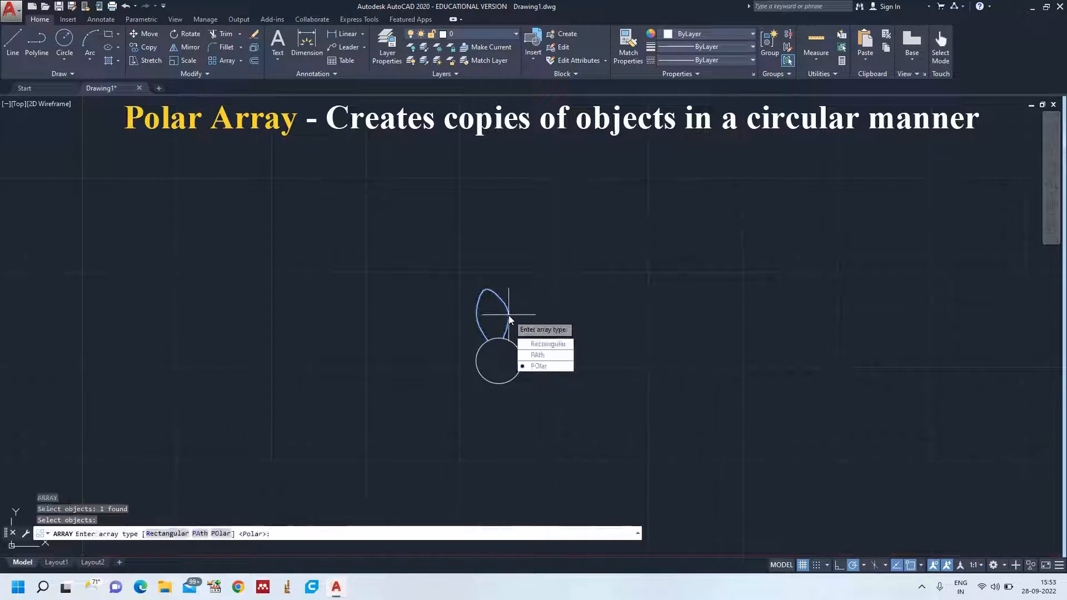
click(544, 367)
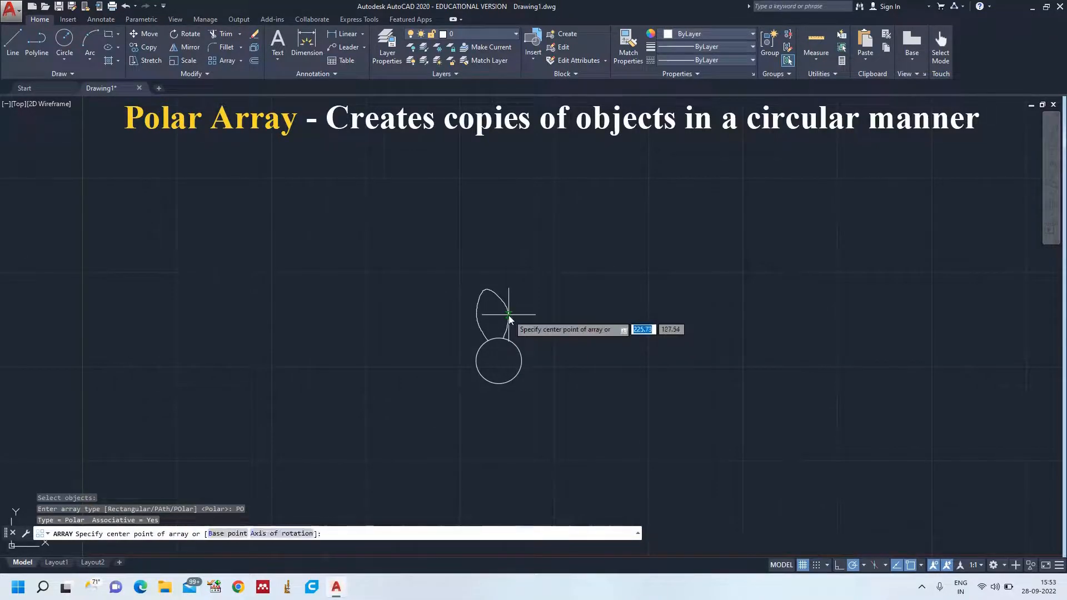
click(498, 361)
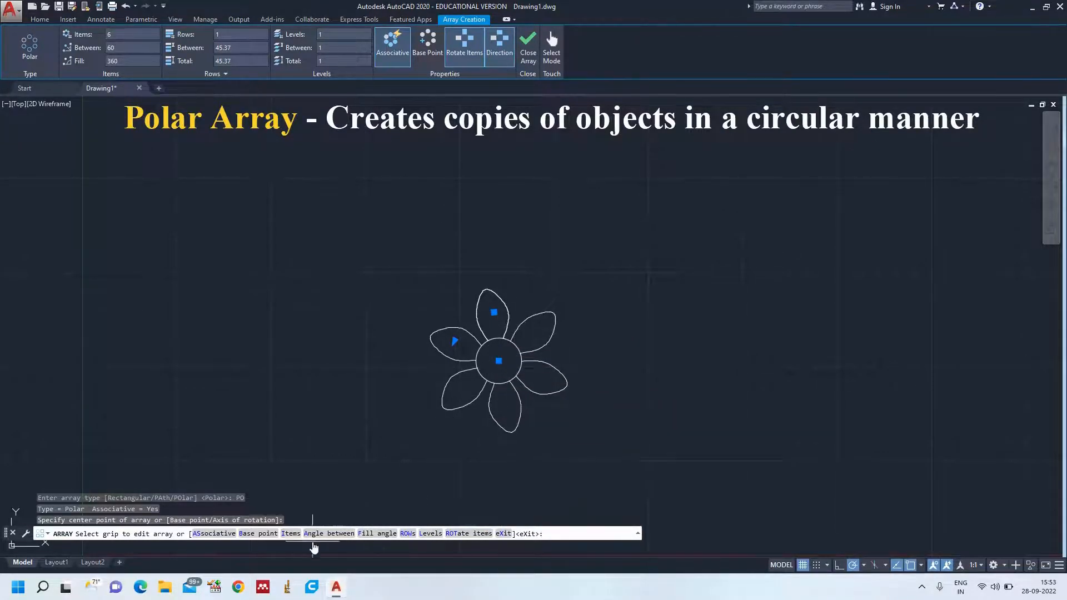
Set the number of items in the polar array to 8
click(291, 534)
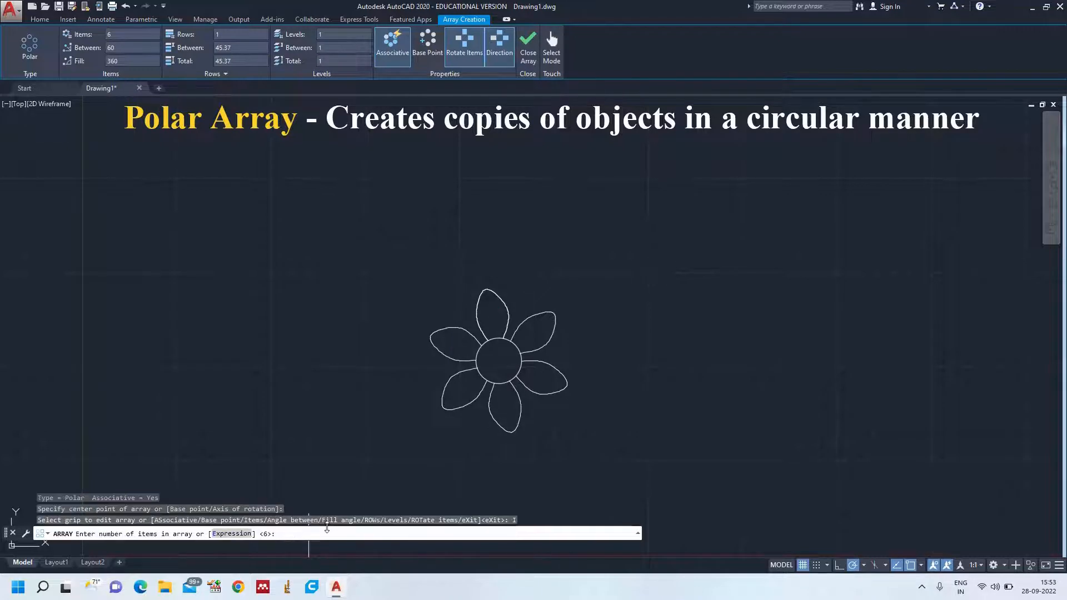
text(8)
key(Return)
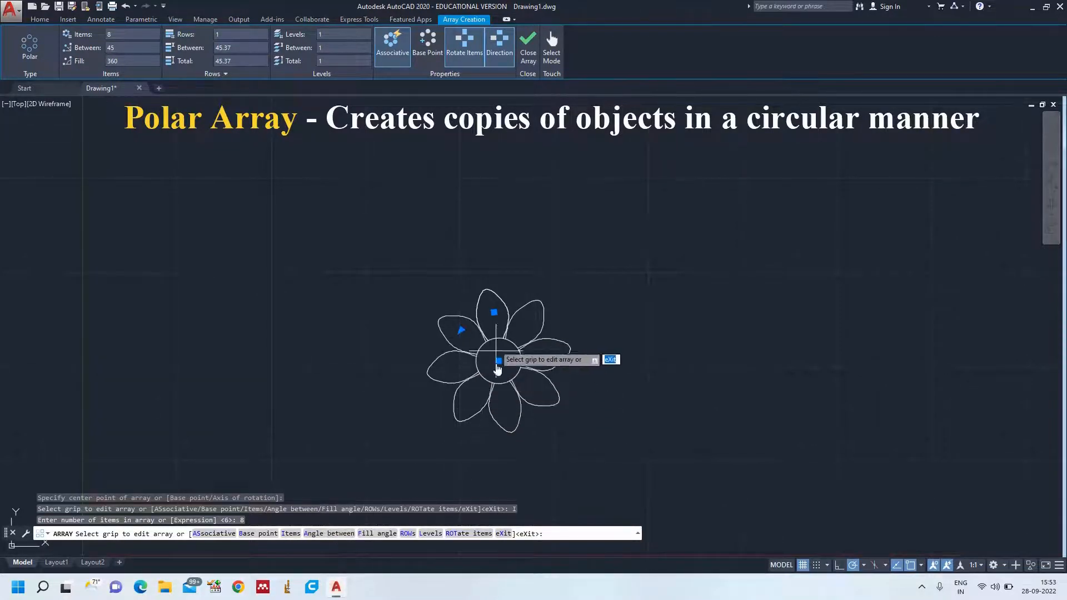
Set the polar array's fill angle to 180 degrees
click(386, 535)
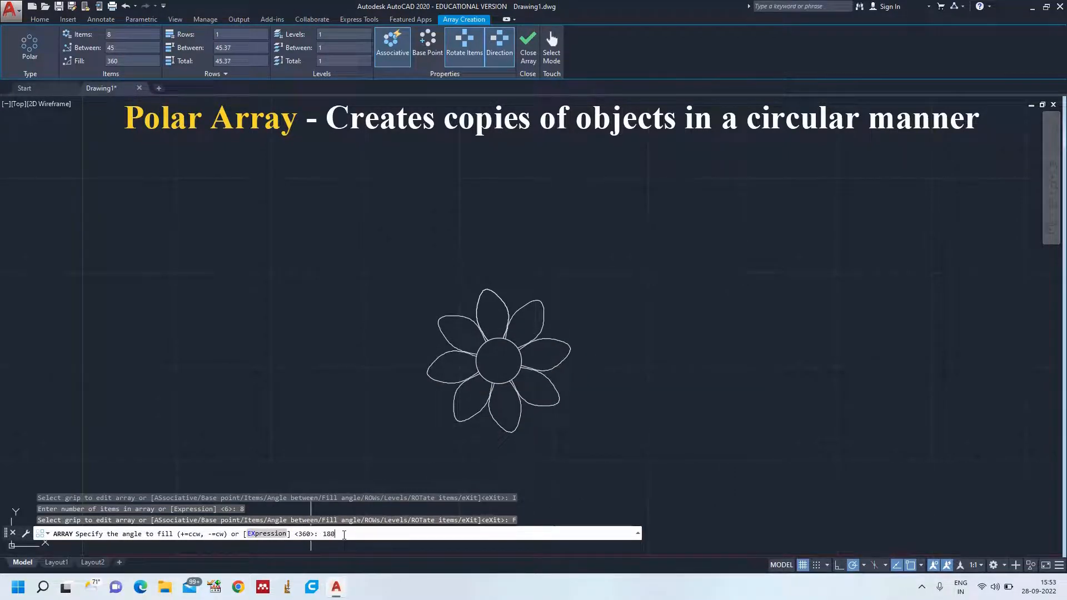
text(180)
key(Return)
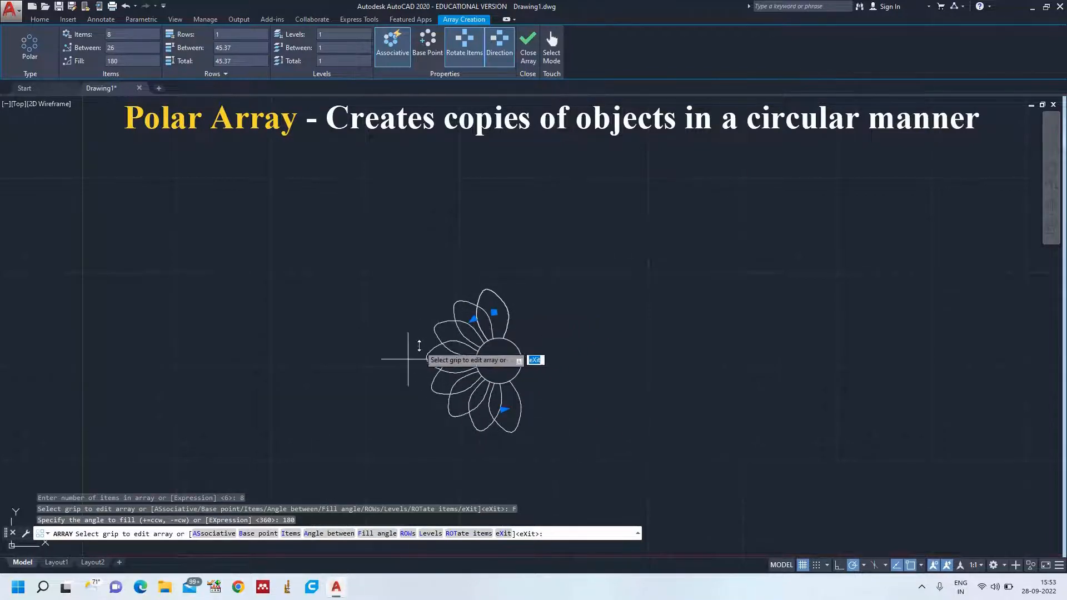
Try fill angles of 270 and 360 degrees for the polar array of petals
click(378, 534)
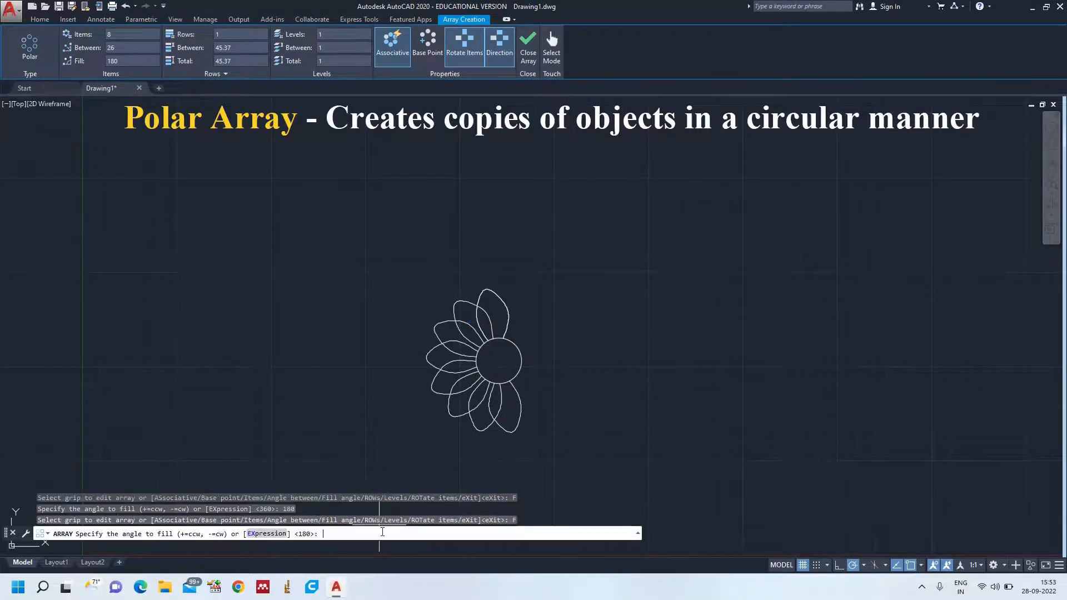
text(270)
key(Return)
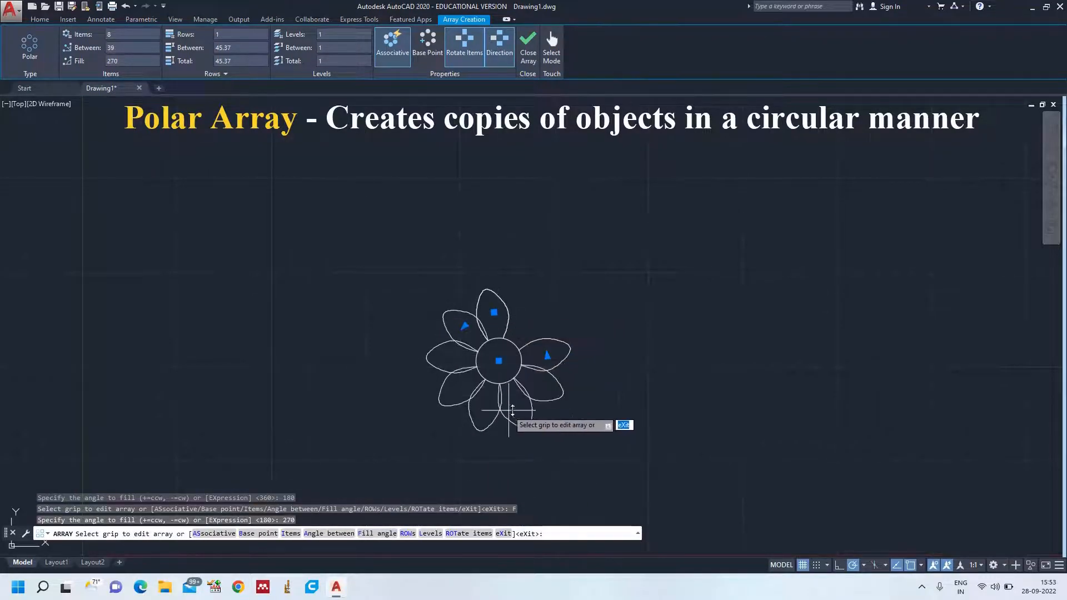
click(384, 533)
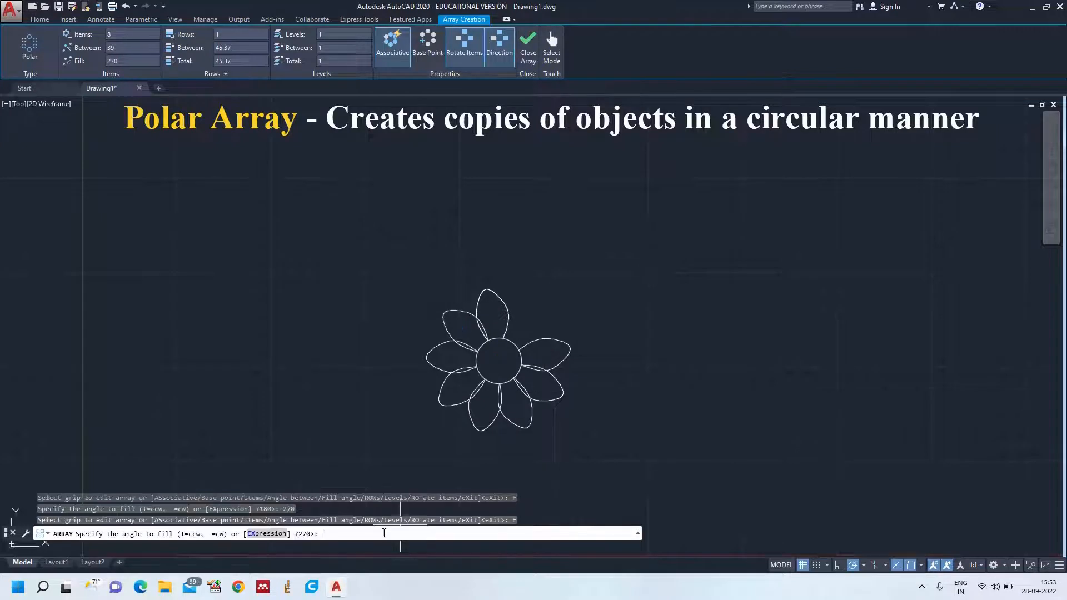
key(Return)
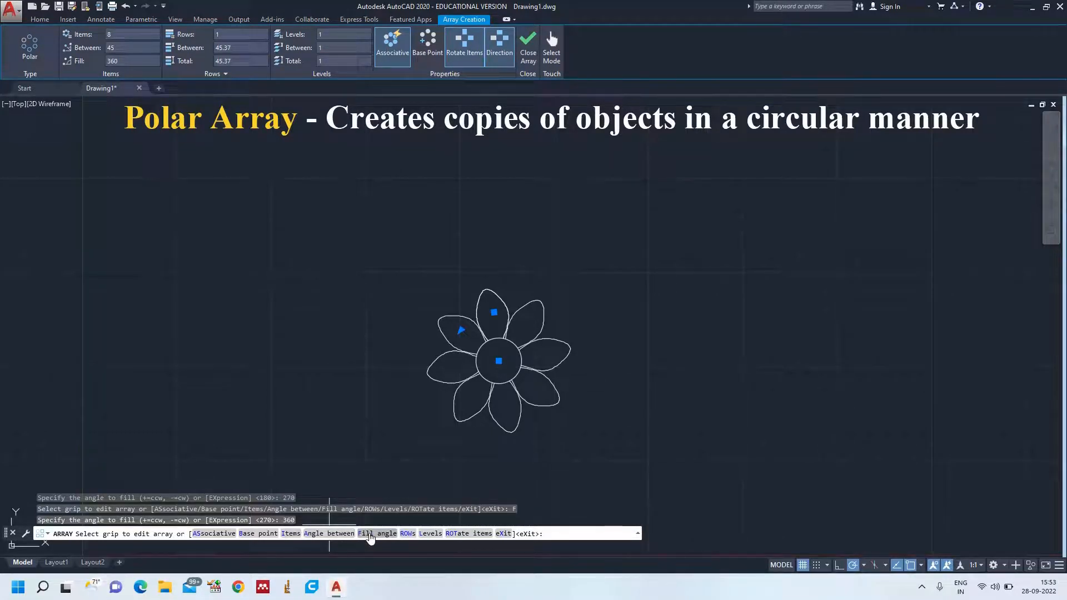
Set the angle between the array items to 30 and 40 degrees as trials, and finally to 45 degrees
click(336, 535)
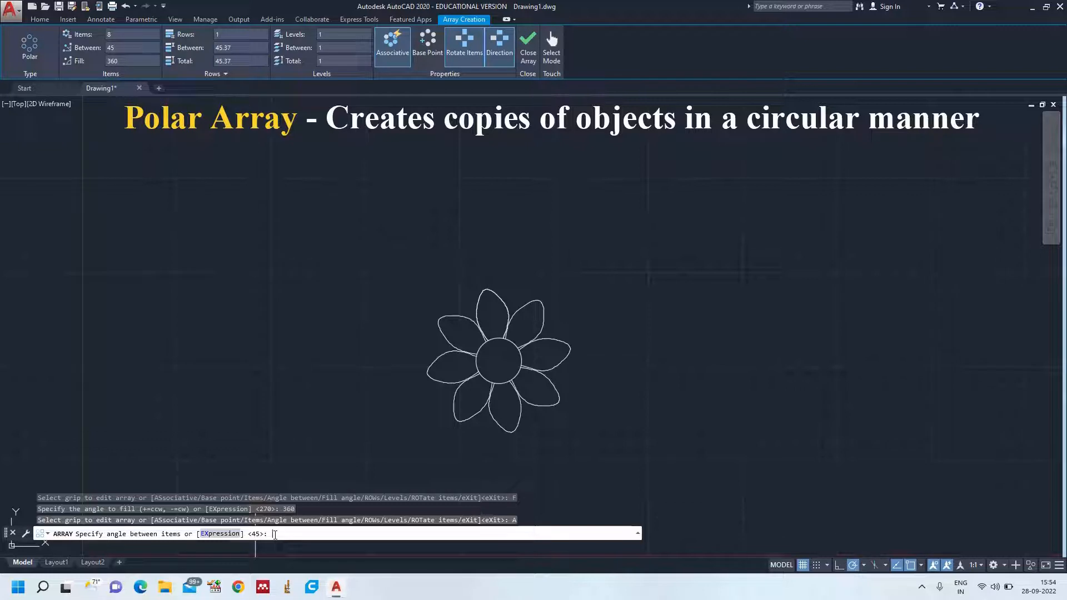
key(Return)
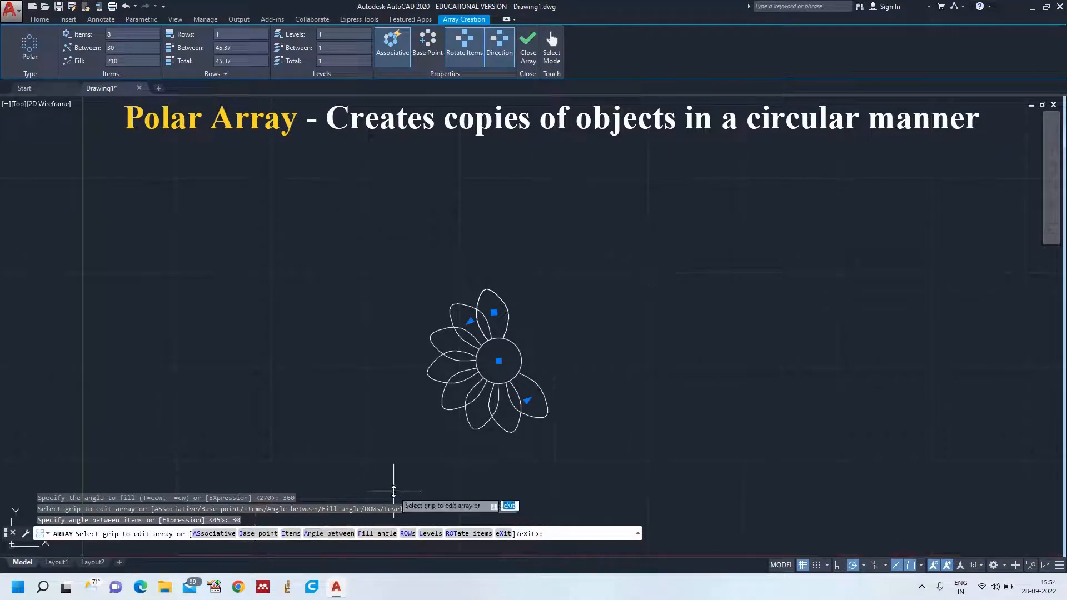
click(304, 534)
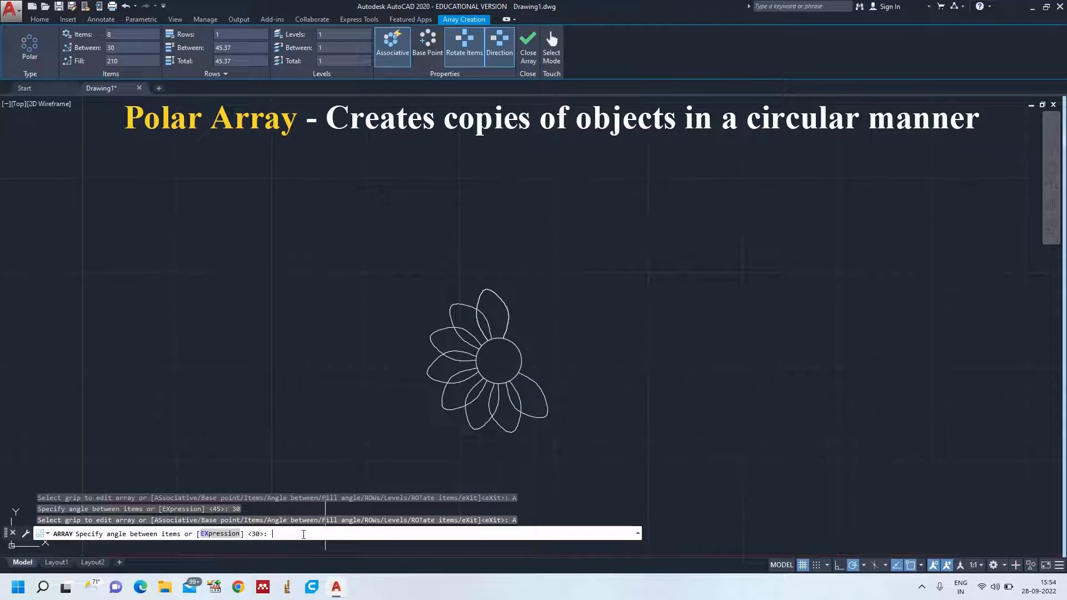
text(40)
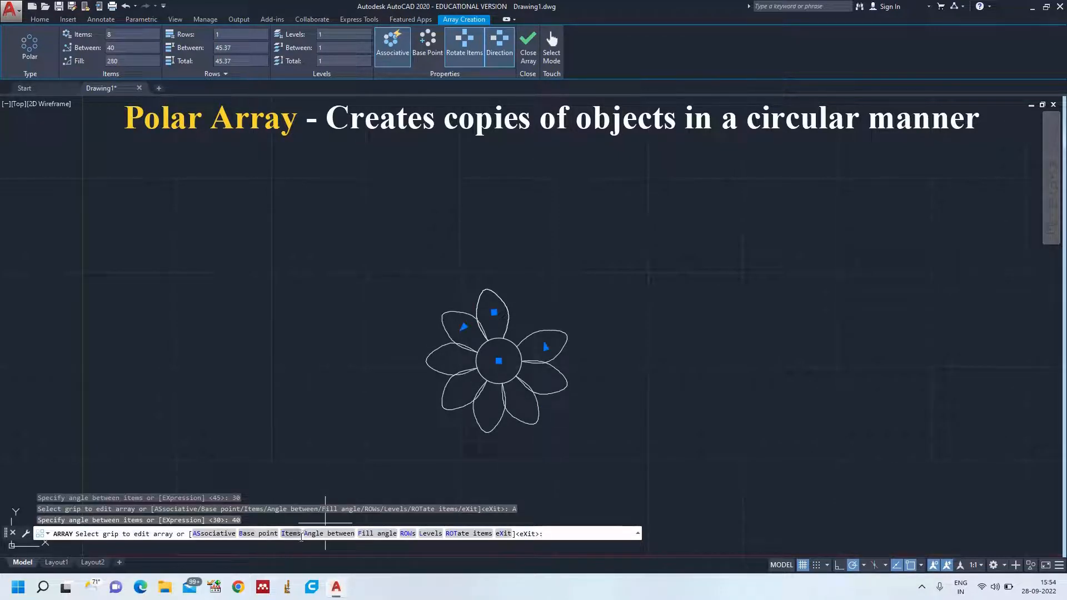
click(314, 534)
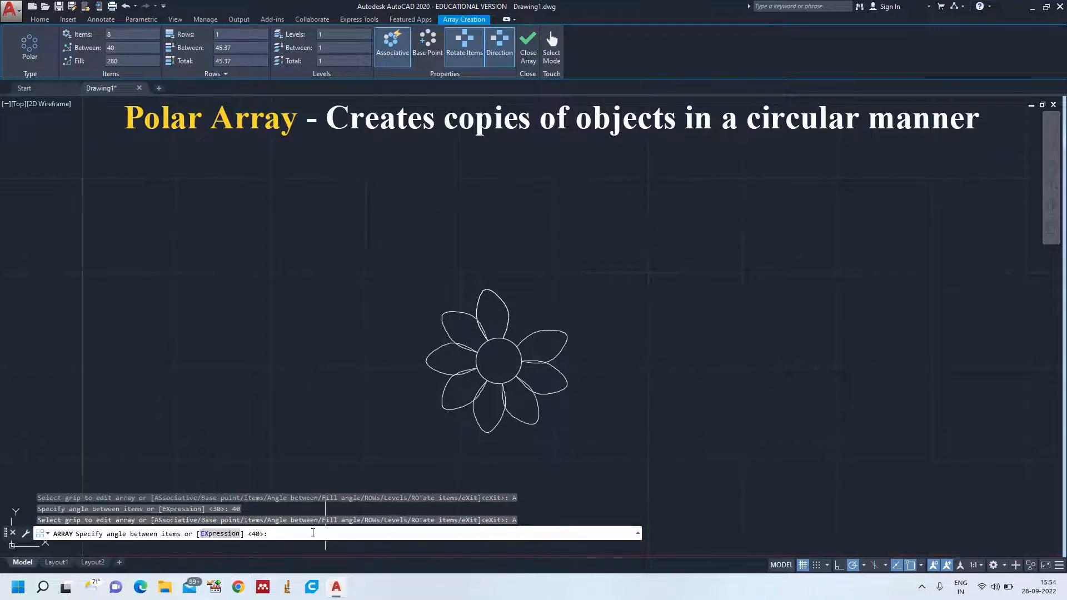
key(Return)
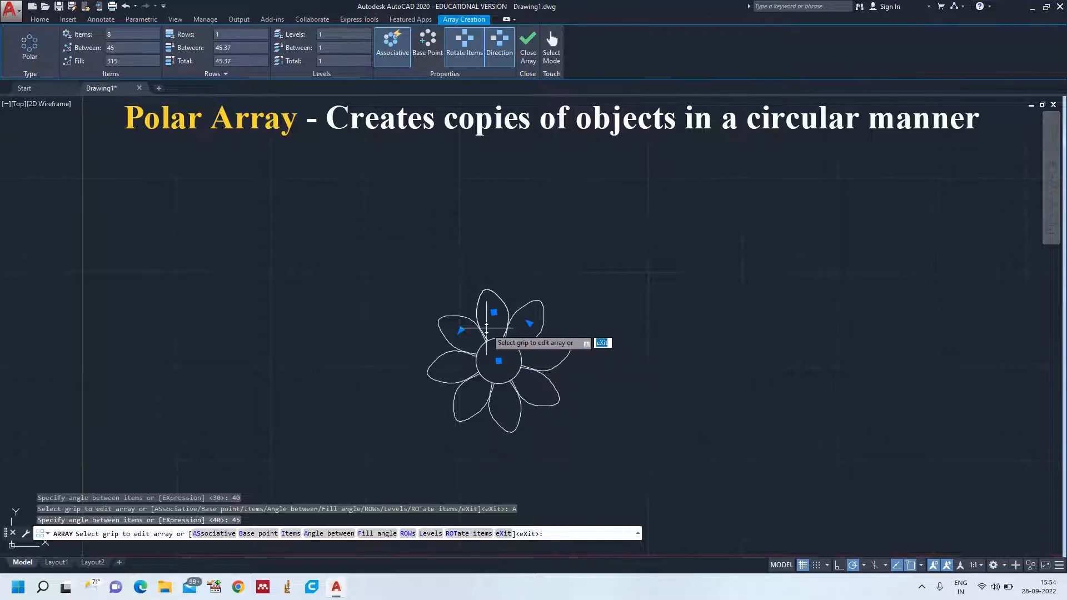
Set the polar array to 2 rows spaced 3 units apart, accepting the default elevation increment
double_click(408, 533)
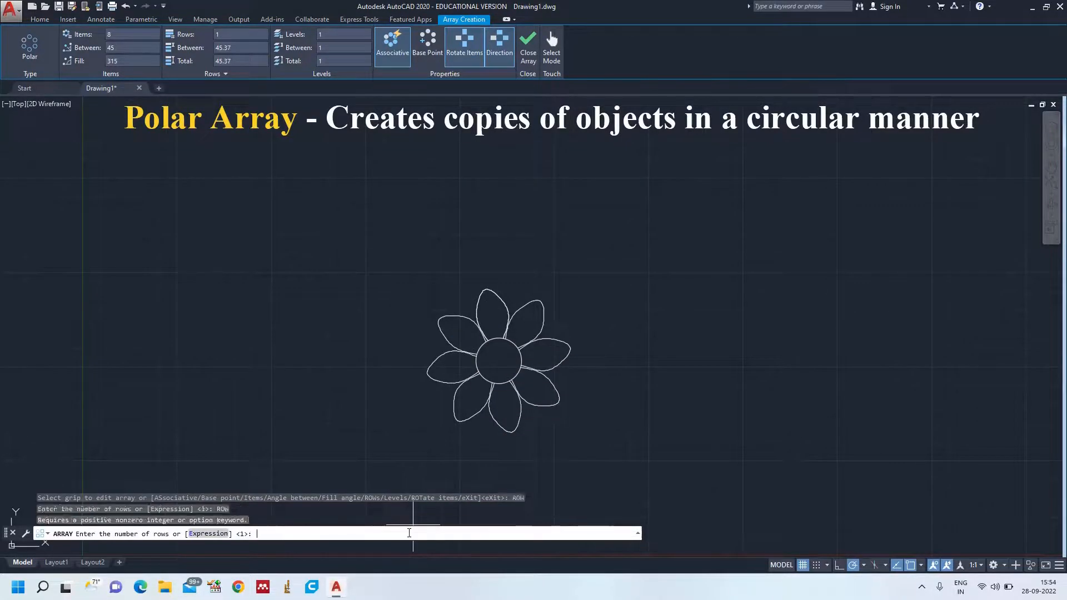
text(2)
key(Return)
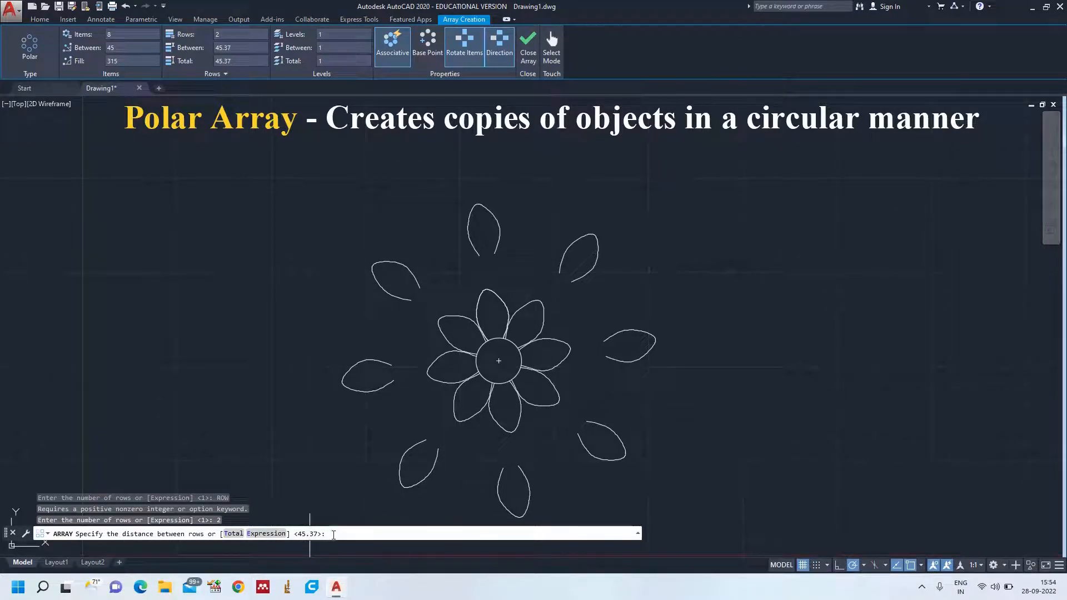
key(Return)
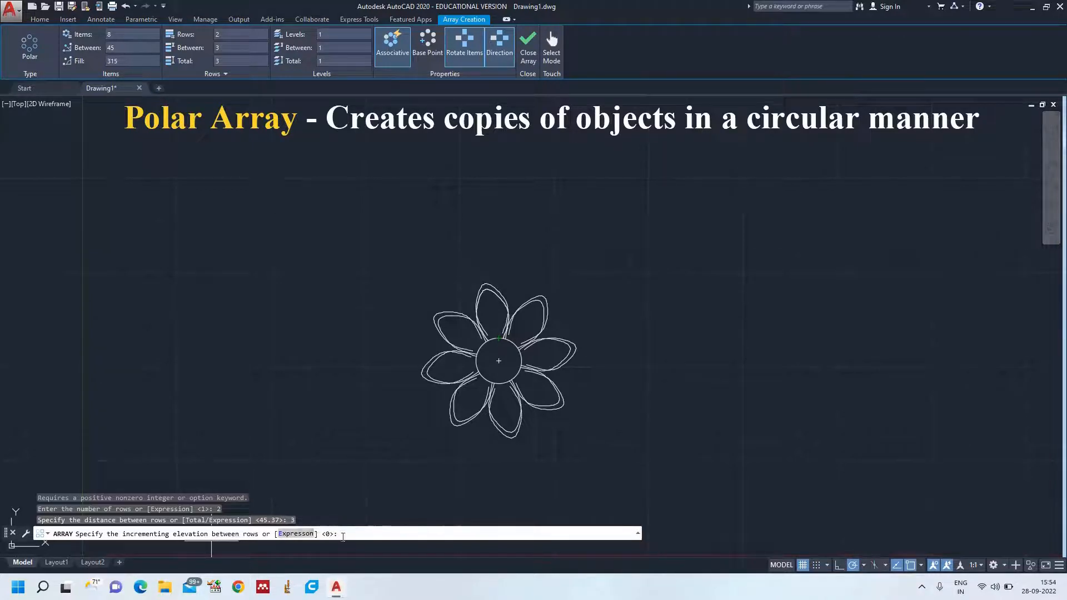
key(Return)
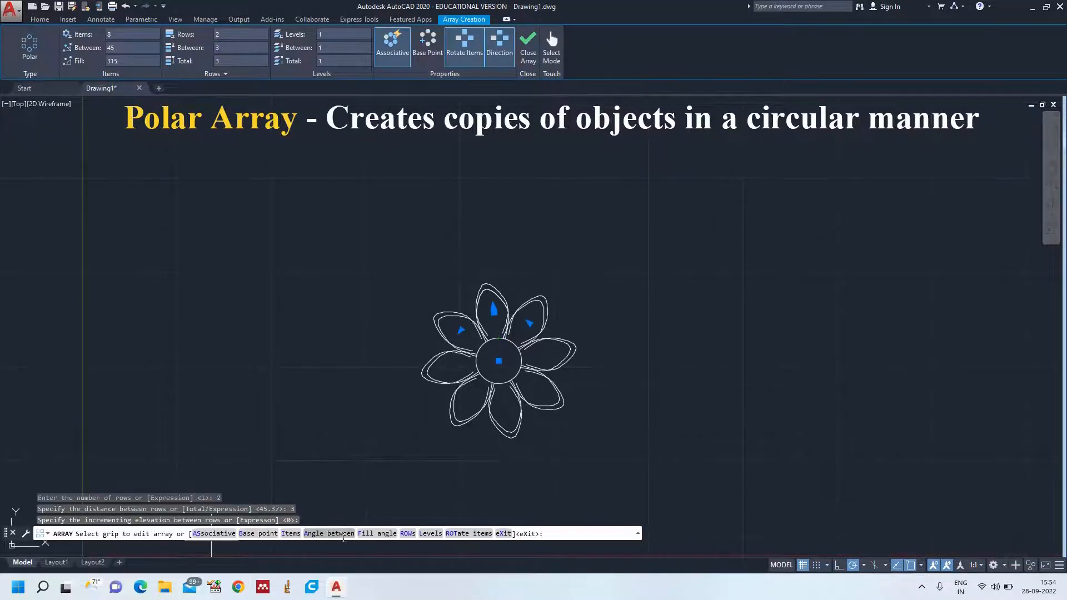
Set the polar array to 3 rows spaced 10 units apart, accepting the default elevation increment
click(406, 534)
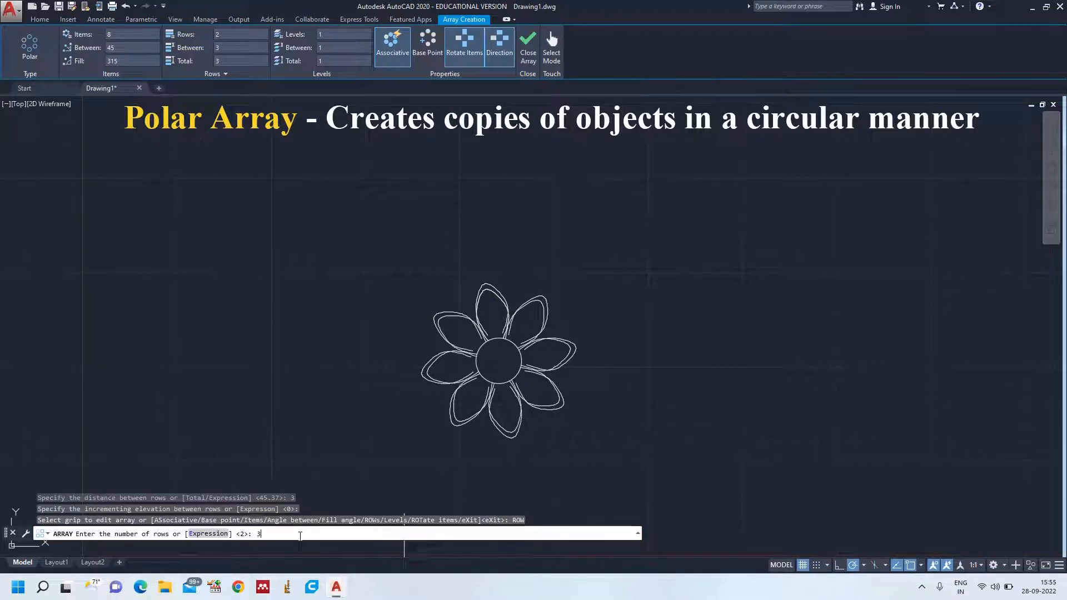
key(Return)
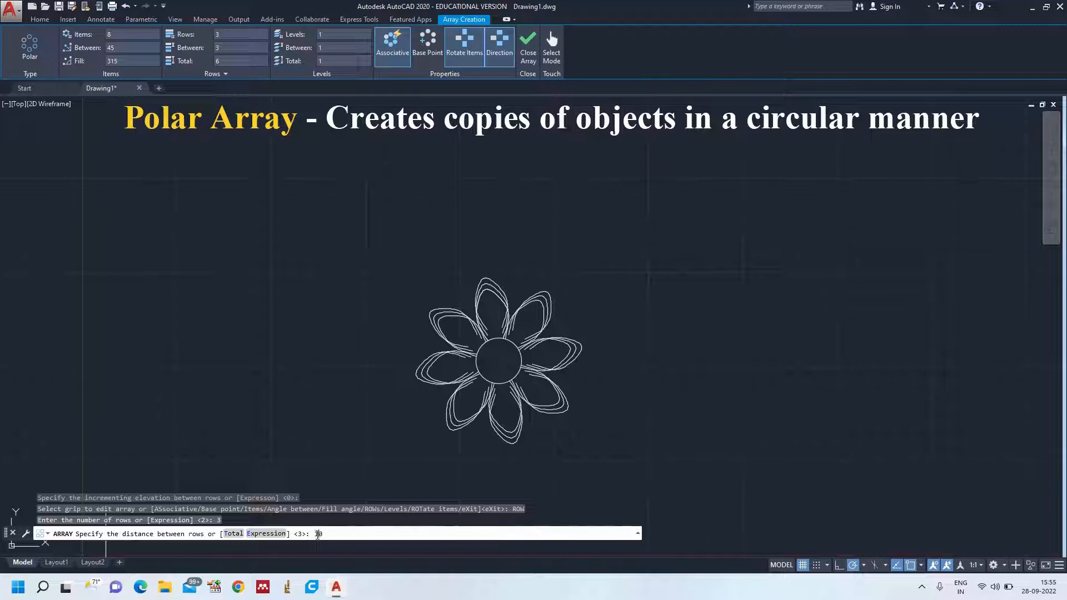
key(Return)
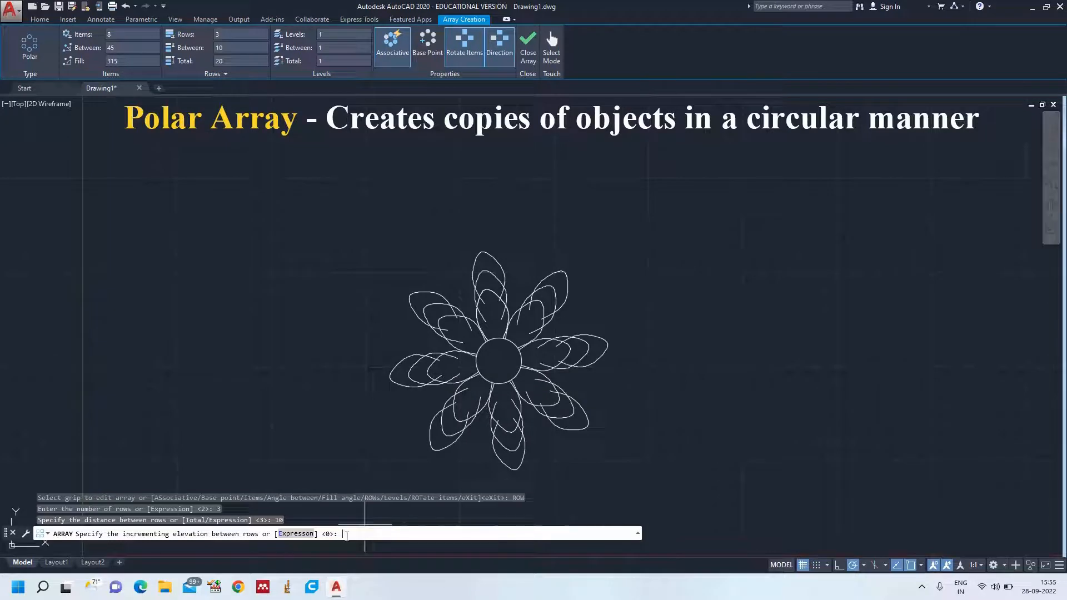
key(Return)
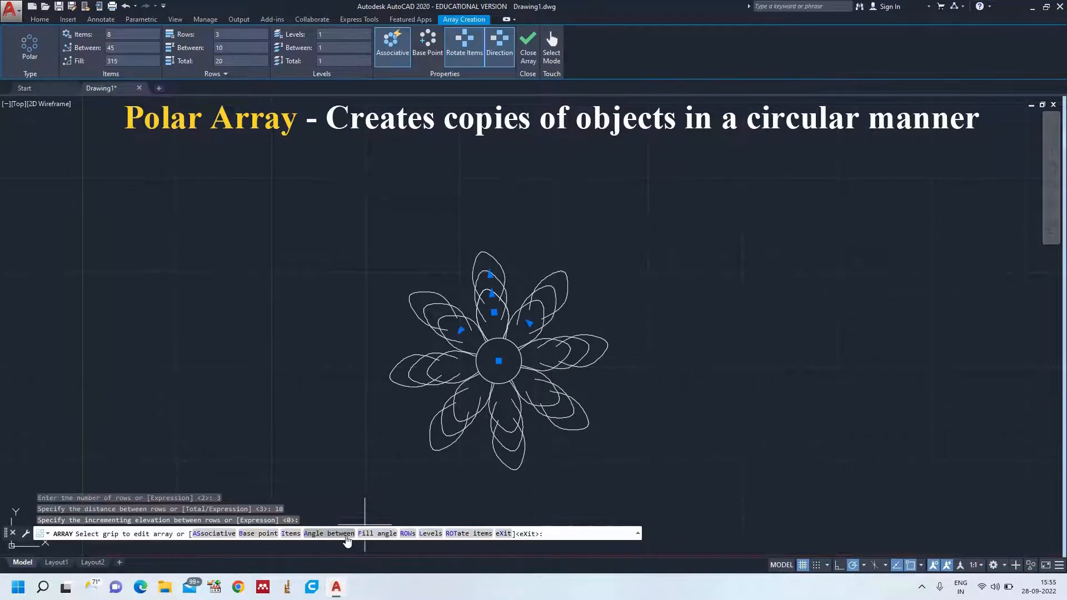
Return the polar array to 1 row with a row distance of 2, leaving the elevation increment unspecified
click(402, 533)
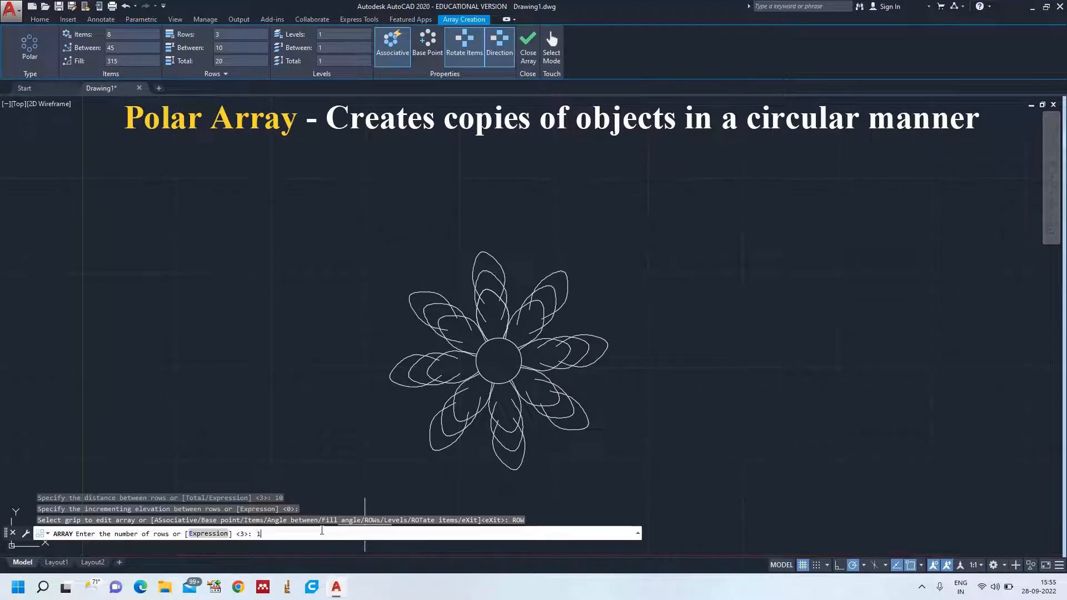
text(1)
key(Return)
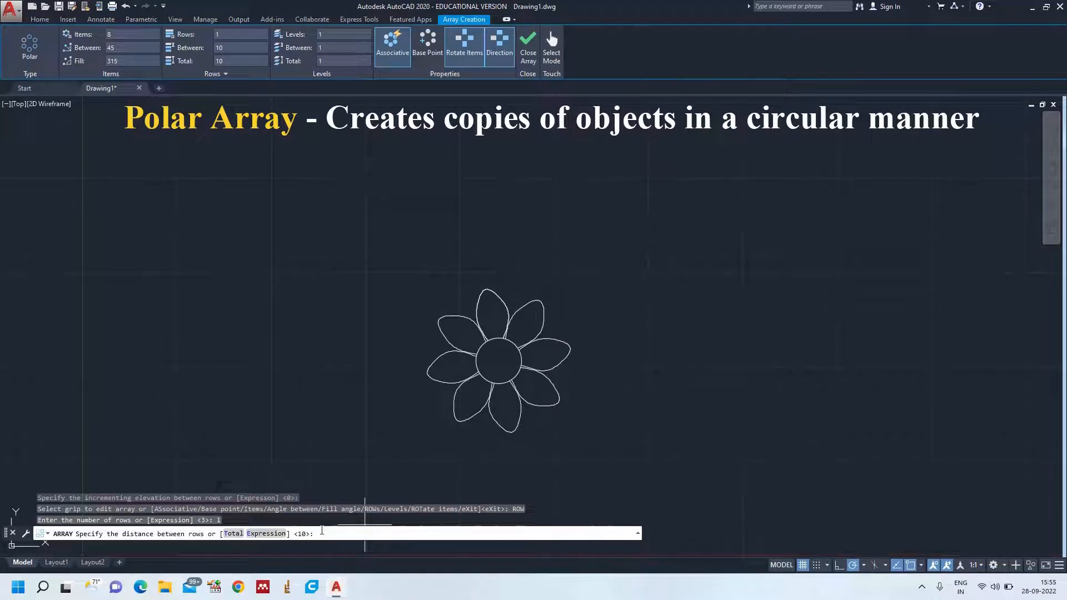
text(2)
key(Return)
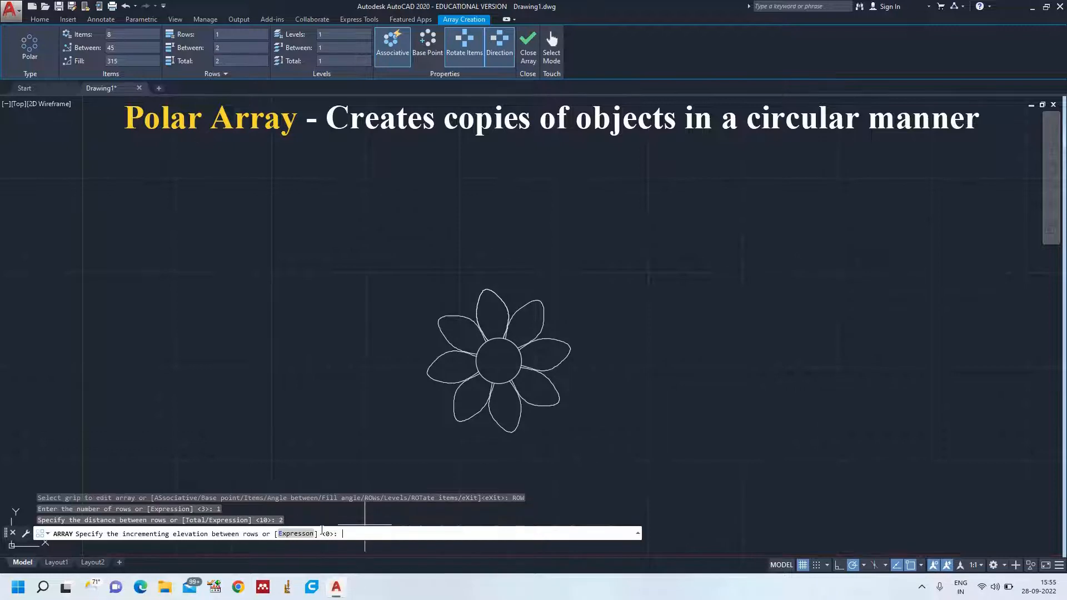
key(Escape)
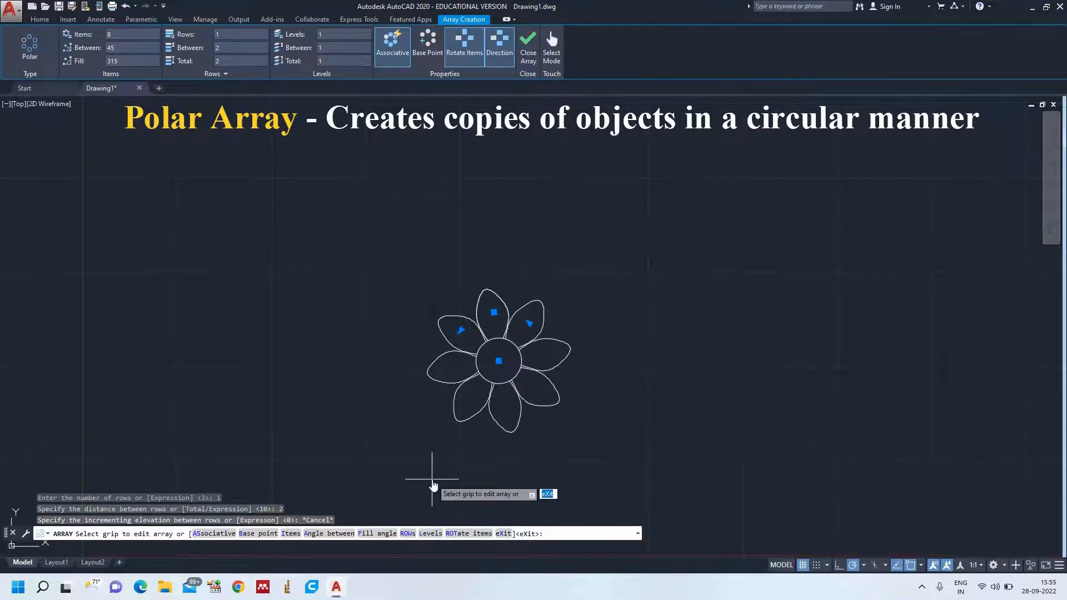
Give the polar array 5 levels spaced 5 units apart and leave the array command
click(431, 534)
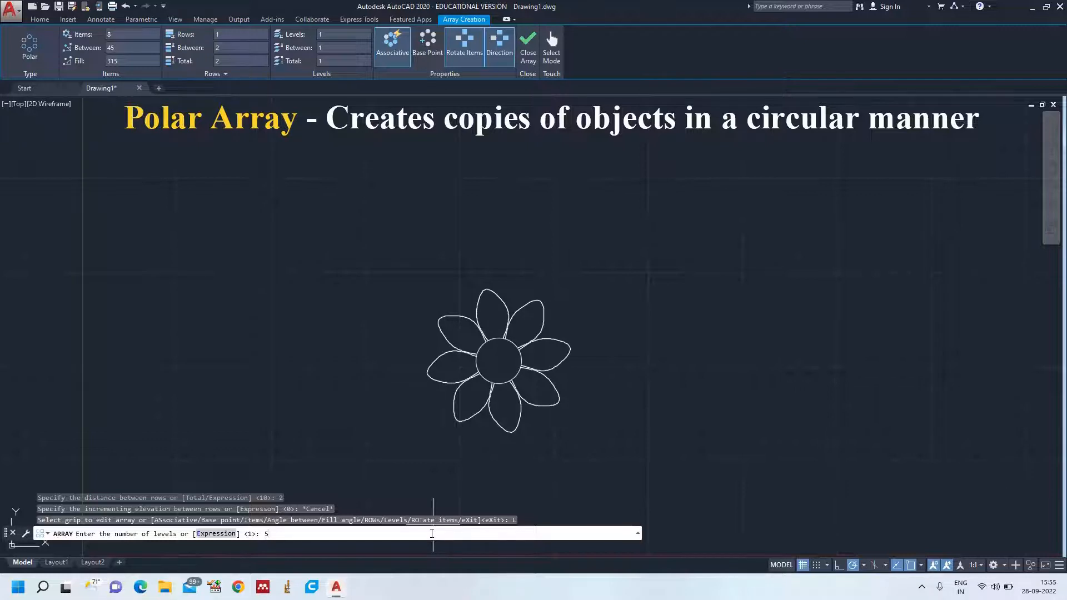
key(Return)
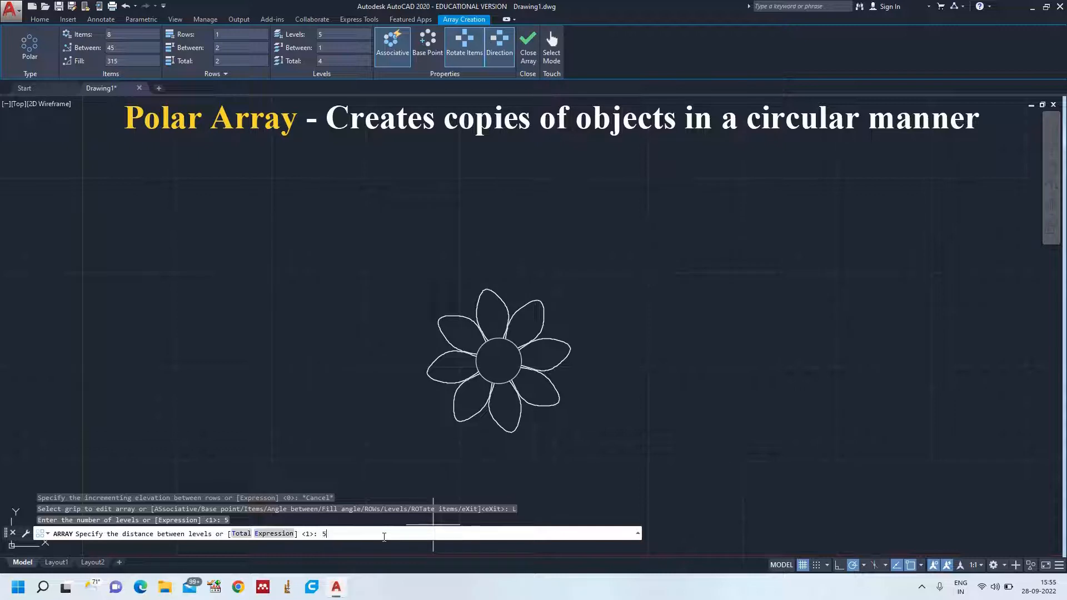
text(5)
key(Return)
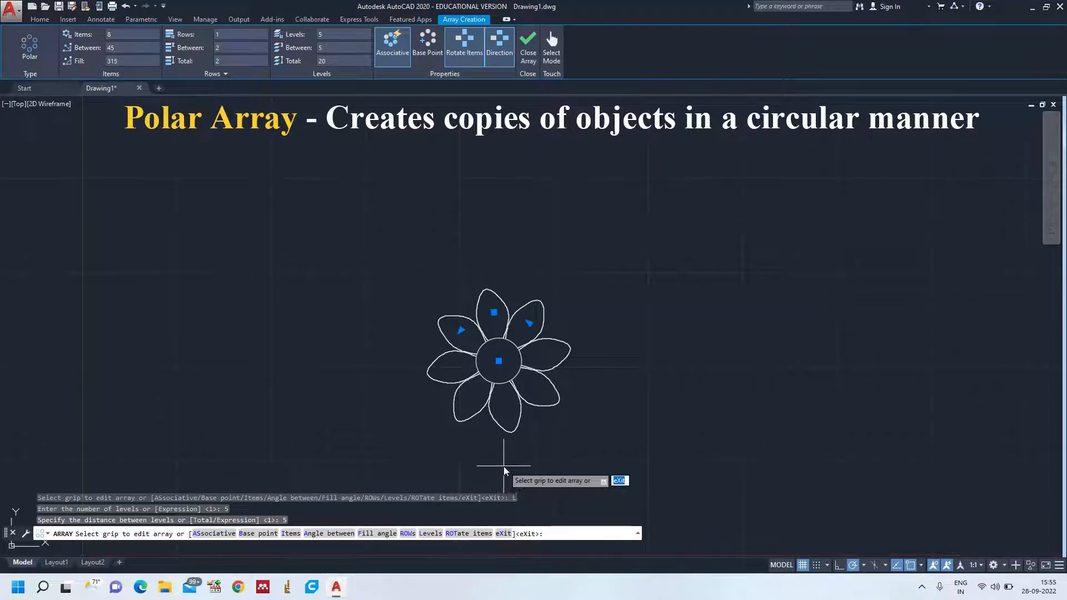
key(Escape)
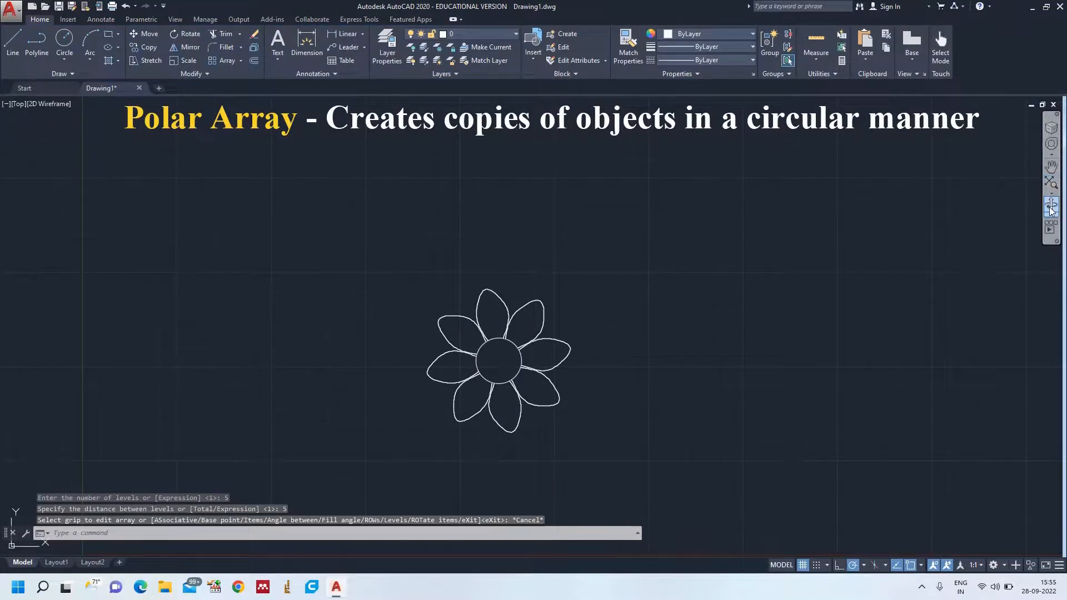
Orbit the drawing into a tilted 3D view to inspect the stacked levels of the petal array
shift+middle_drag(699, 357, 644, 277)
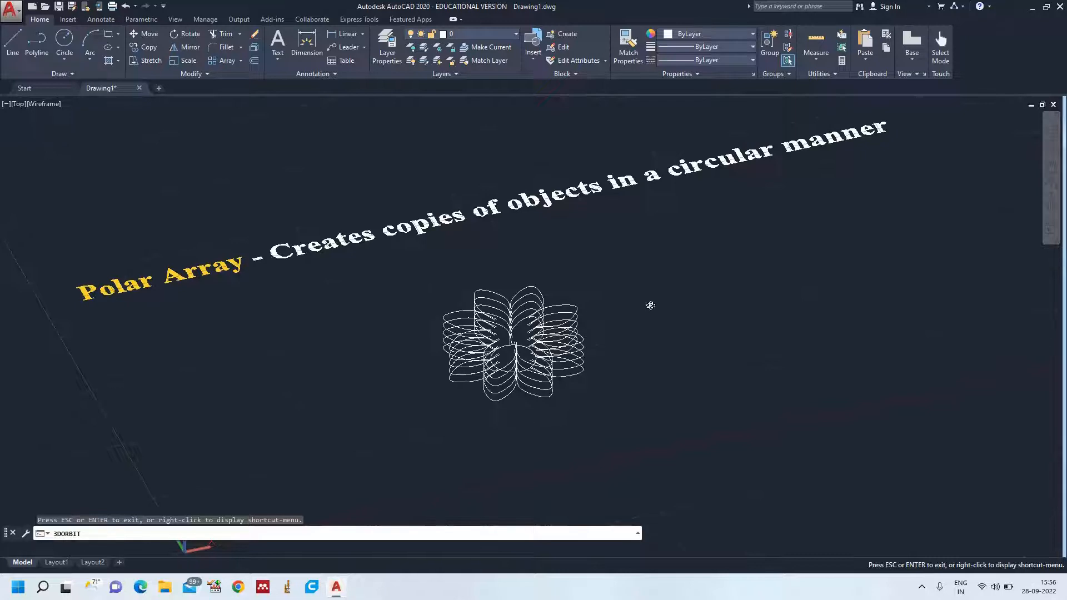
shift+middle_drag(649, 304, 643, 302)
text(a)
key(Return)
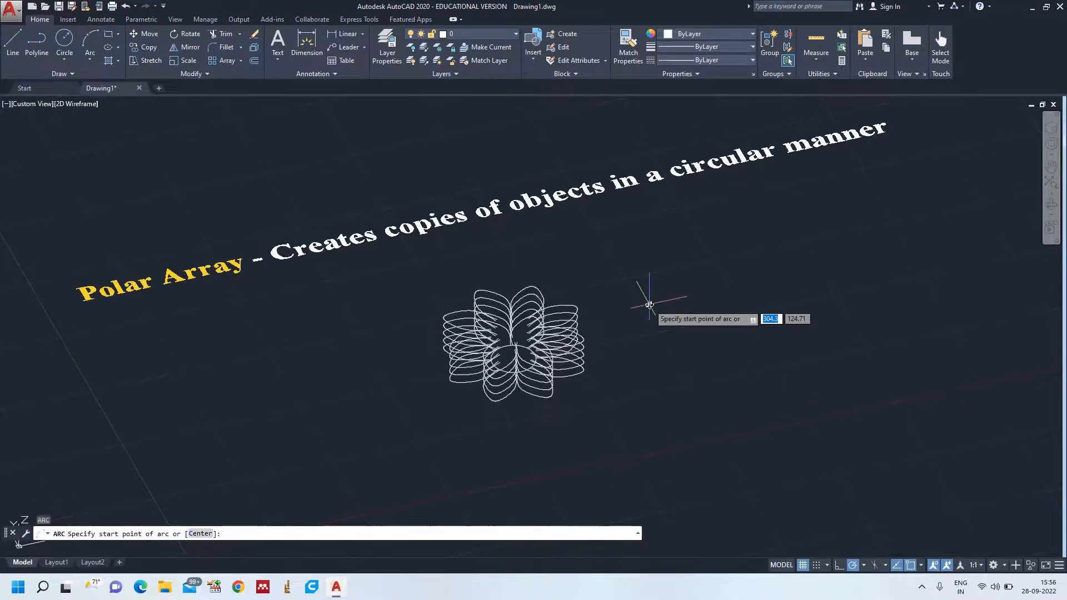
key(Escape)
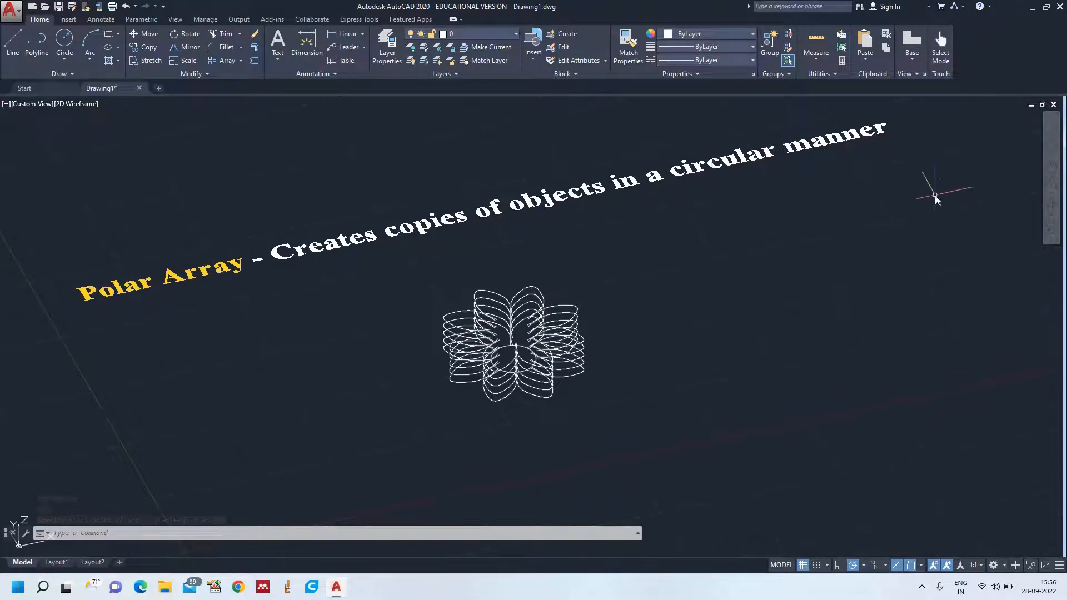
text(ewcu)
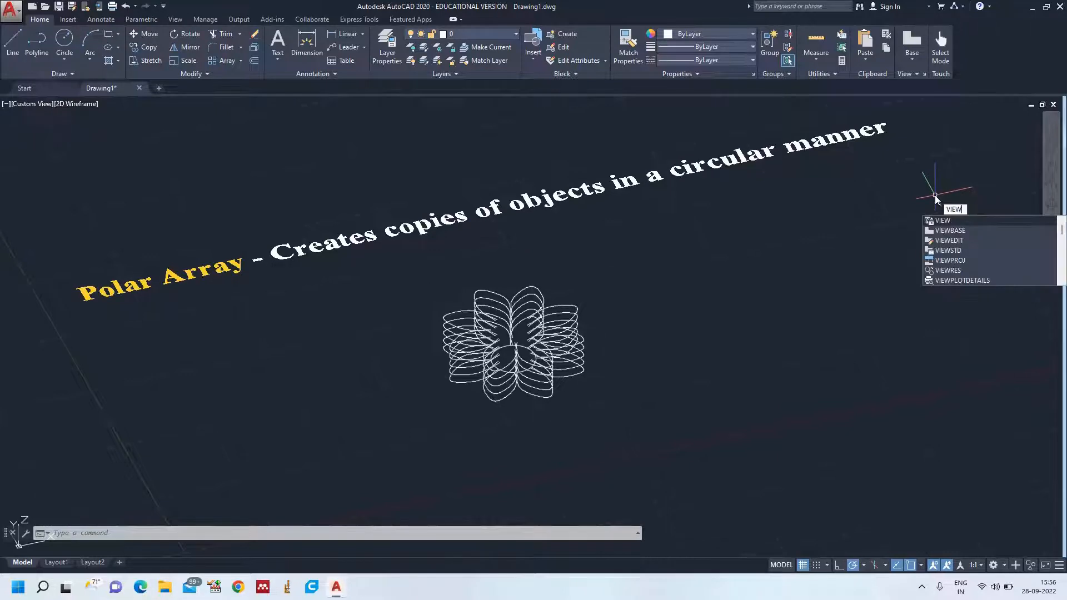
text(be)
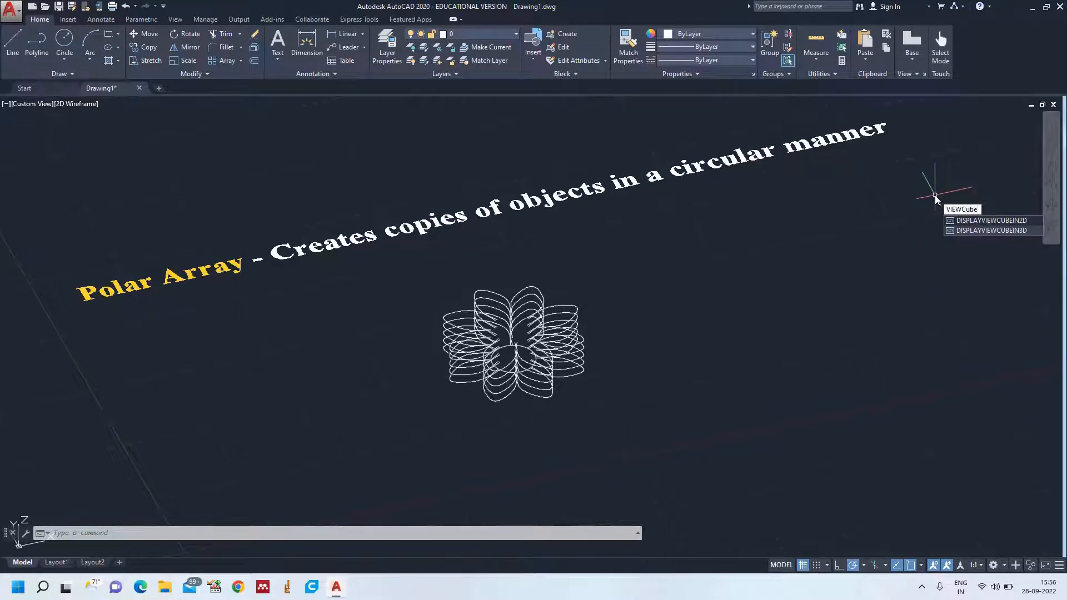
key(Return)
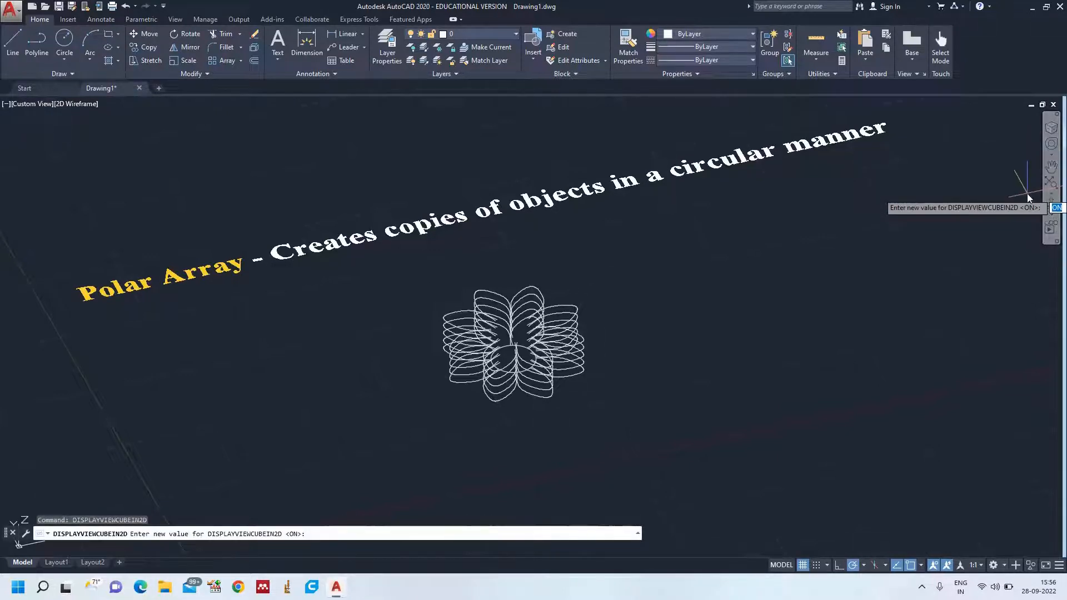
key(Escape)
Turn on the ViewCube display and switch the drawing to the home view
click(175, 20)
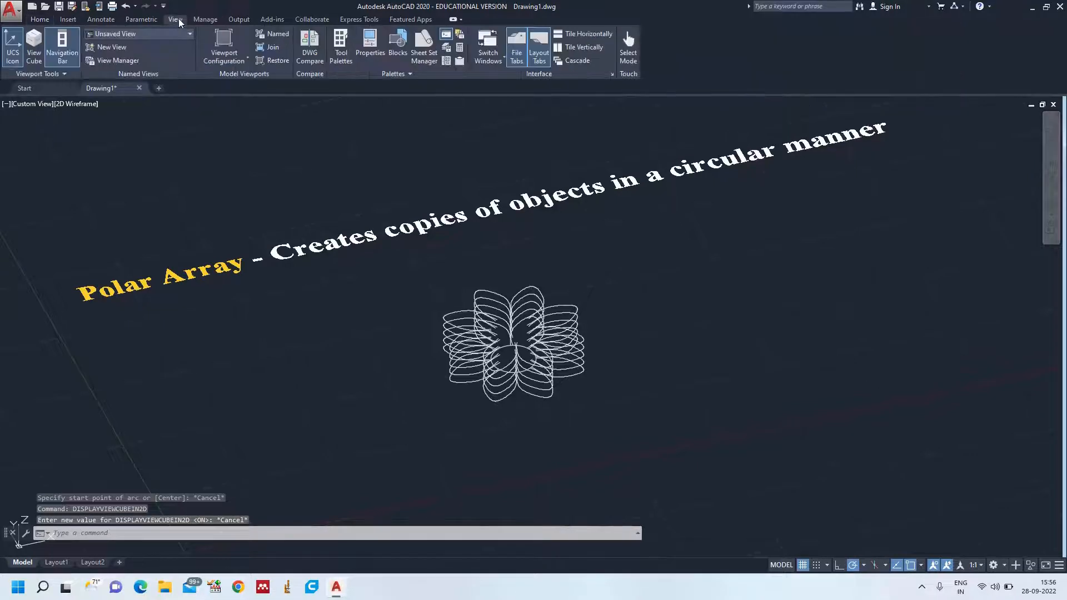
click(34, 47)
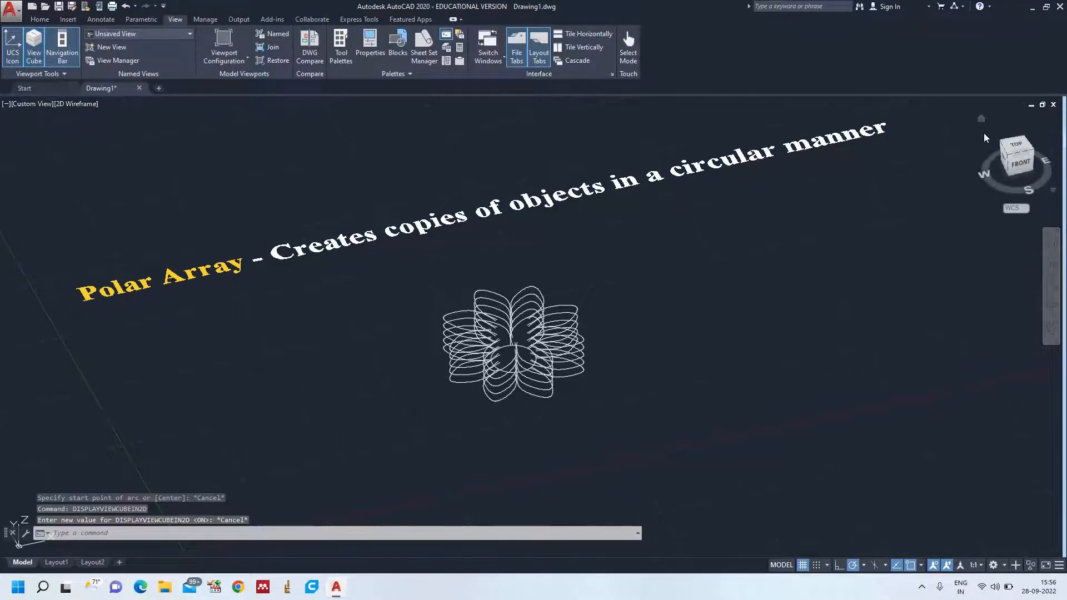
click(980, 118)
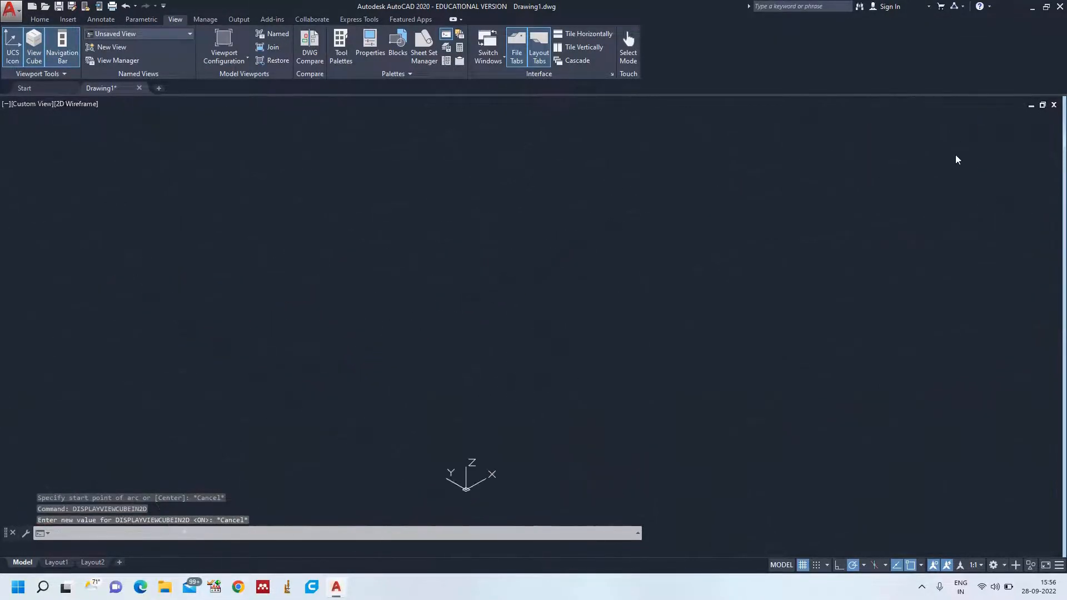
Show the drawing in the home view, return it to the top view and zoom to the whole drawing
click(981, 119)
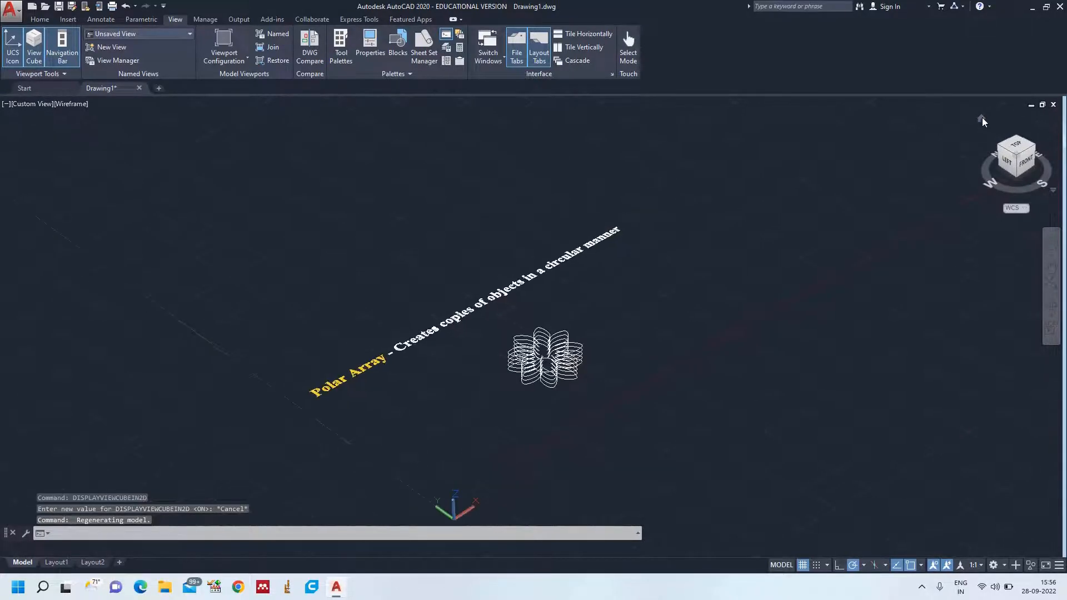
click(1020, 146)
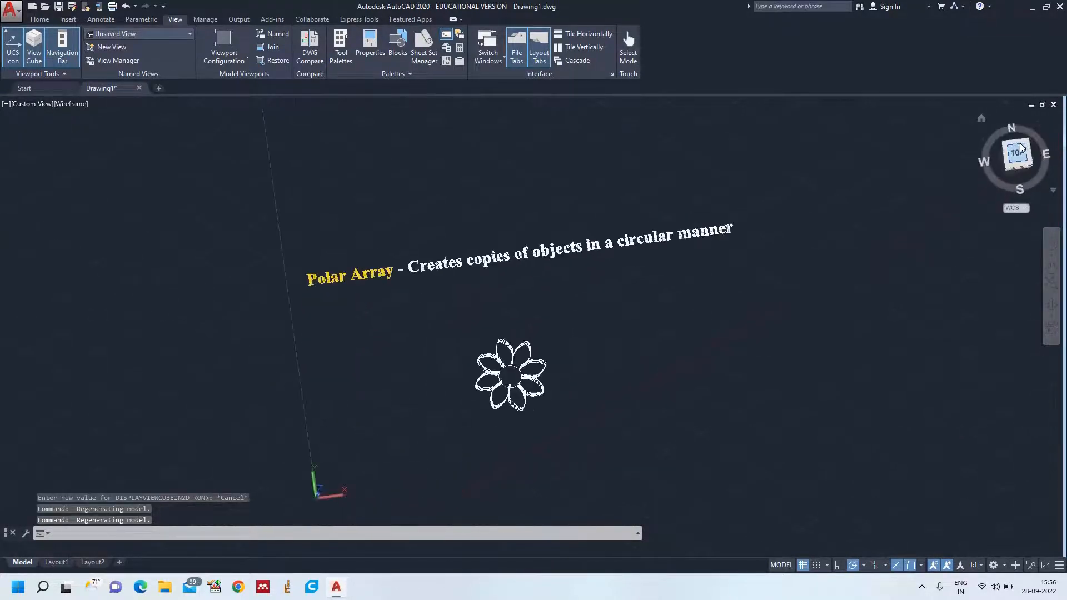
key(Escape)
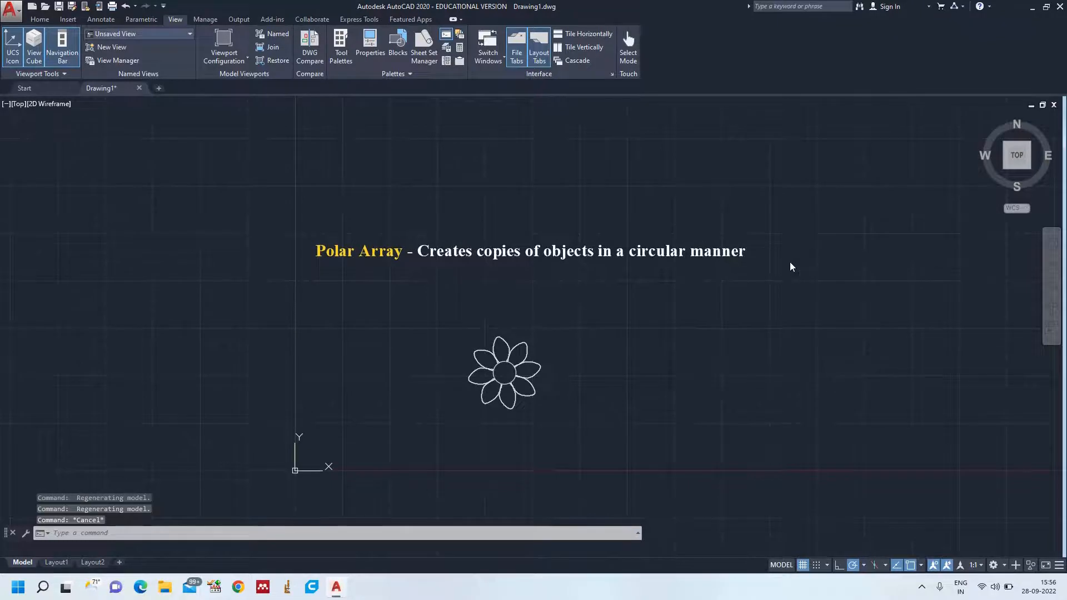
text(z)
key(Return)
text(a)
key(Return)
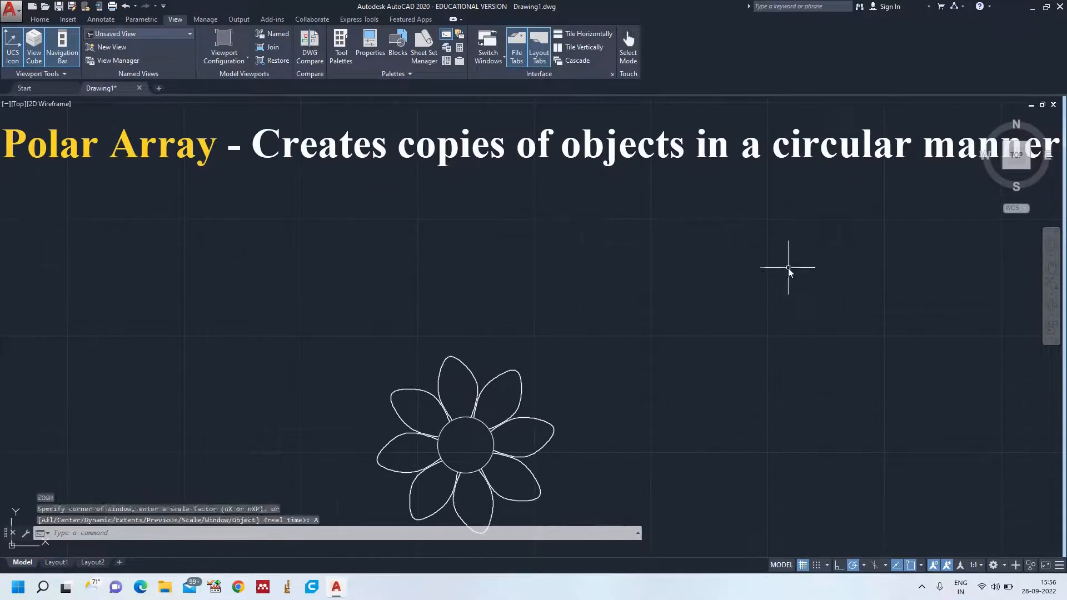
Draw a horizontal line from the centre of the flower's circle to a point well outside the petals
click(40, 19)
scroll(599, 367, down, 2)
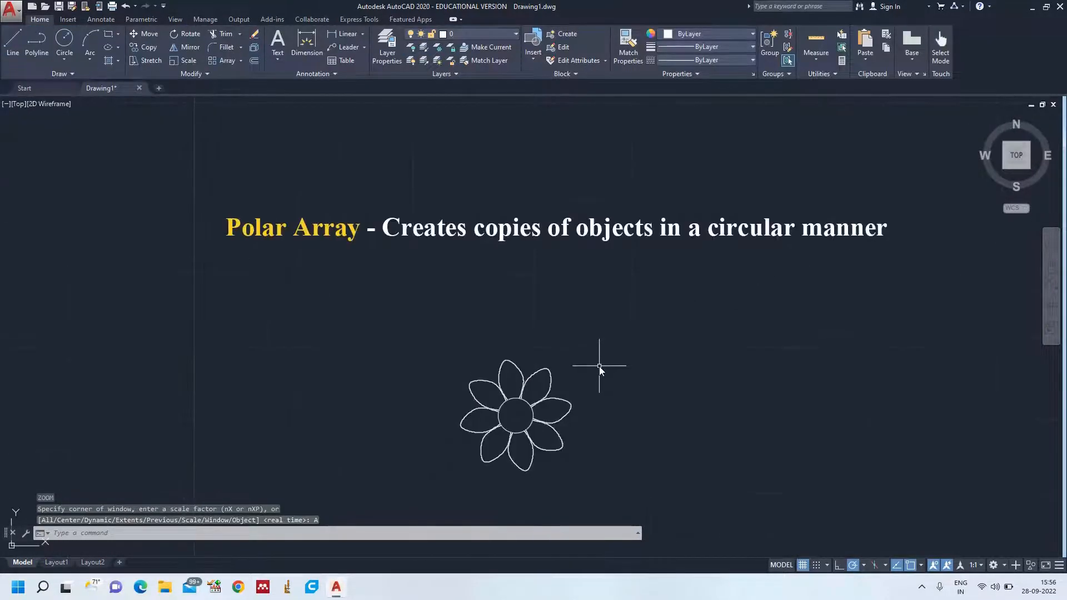
key(Escape)
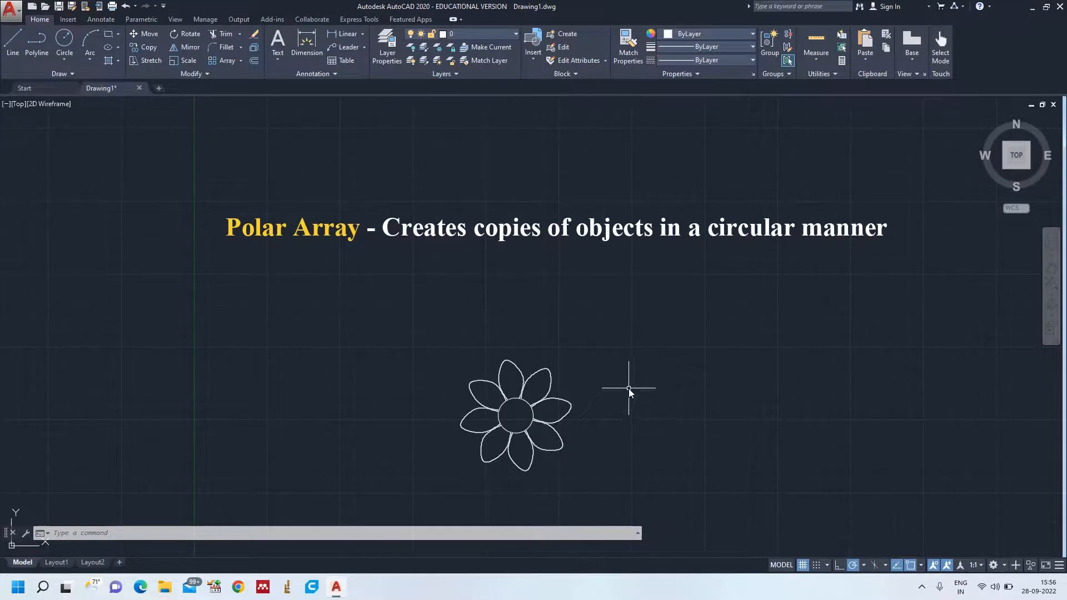
text(l)
key(Return)
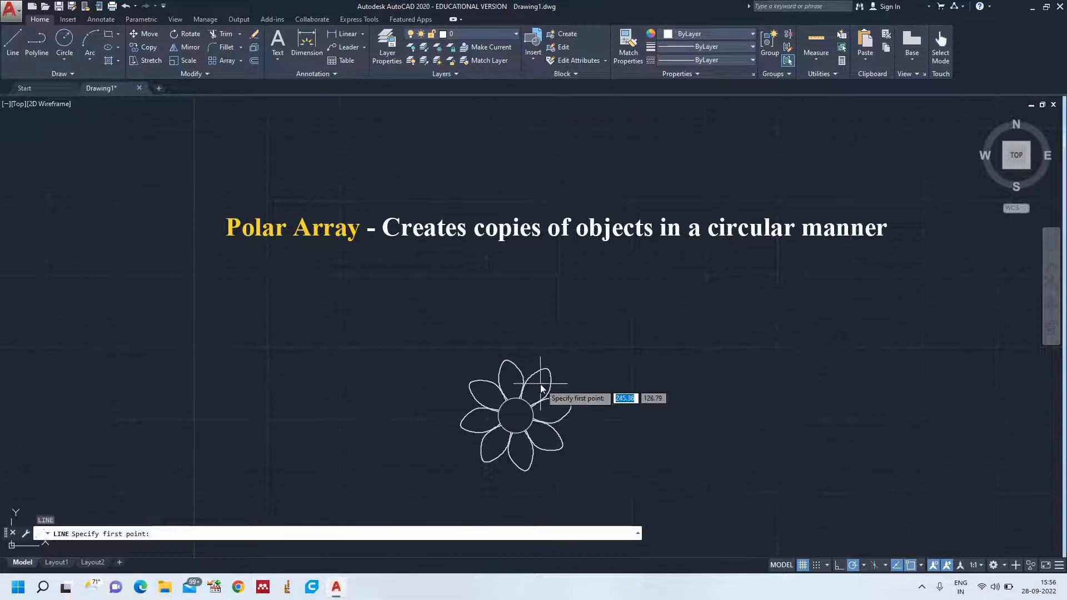
click(516, 416)
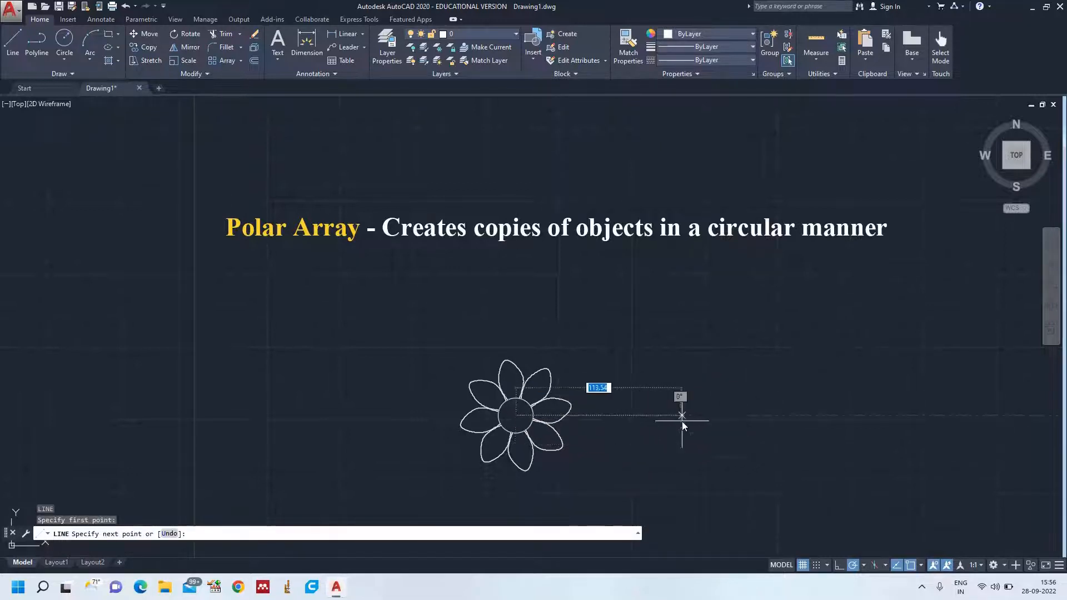
click(702, 416)
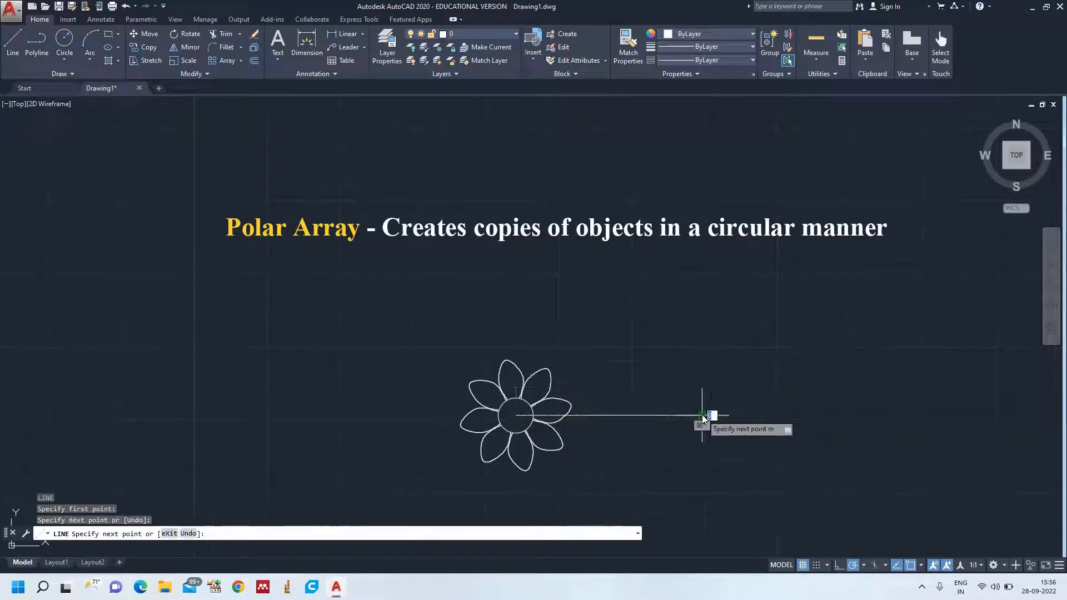
key(Return)
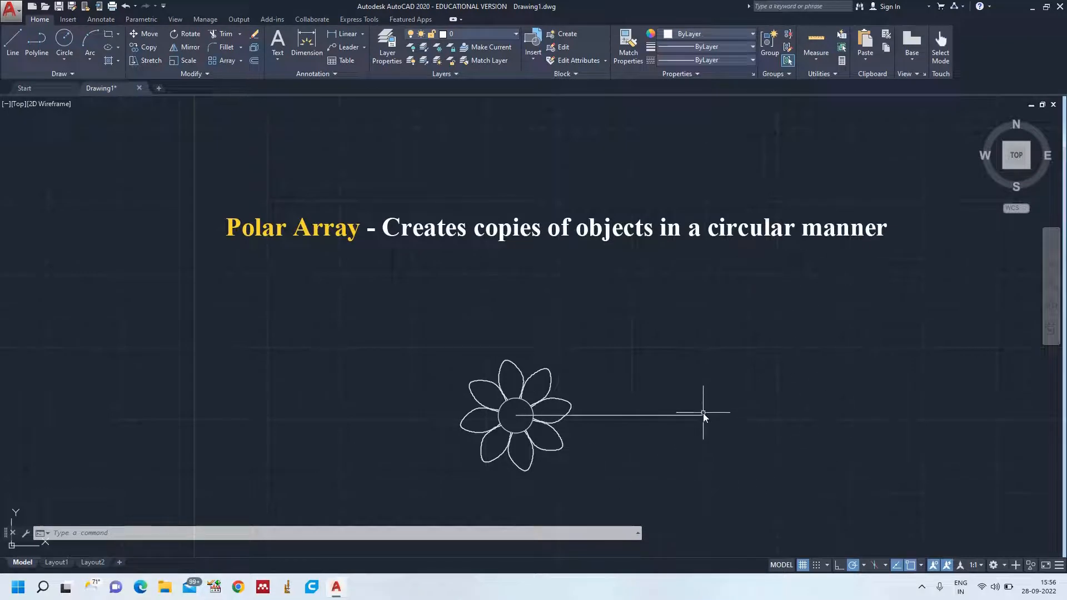
Create a polar array of the petals and their circle, centred on the outer end of the horizontal line
text(ar)
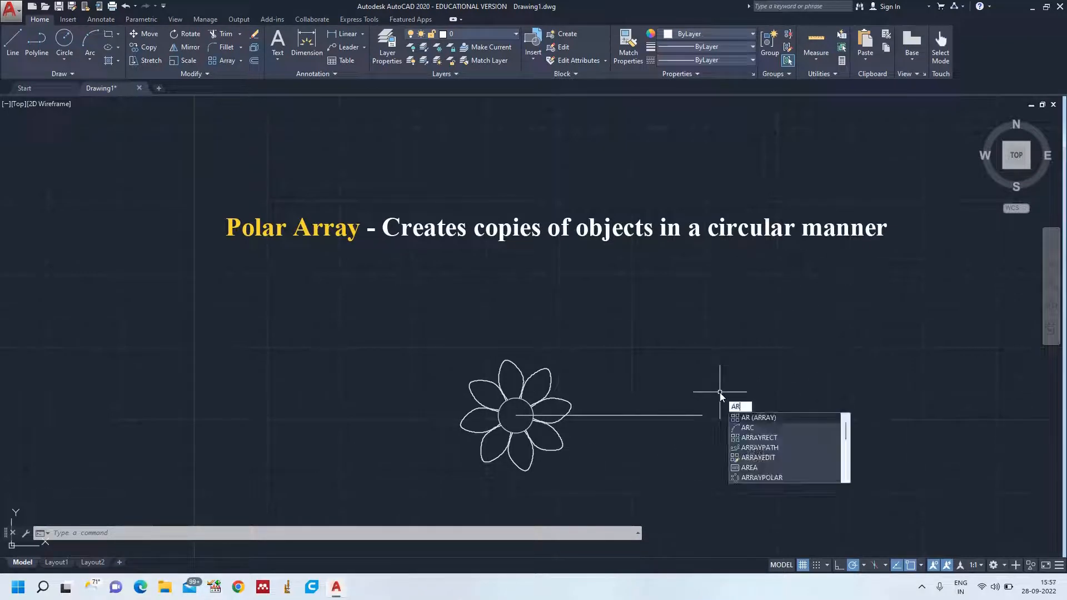
key(Return)
mouse_move(715, 393)
mouse_down()
mouse_move(598, 389)
mouse_move(478, 367)
mouse_move(469, 388)
mouse_up()
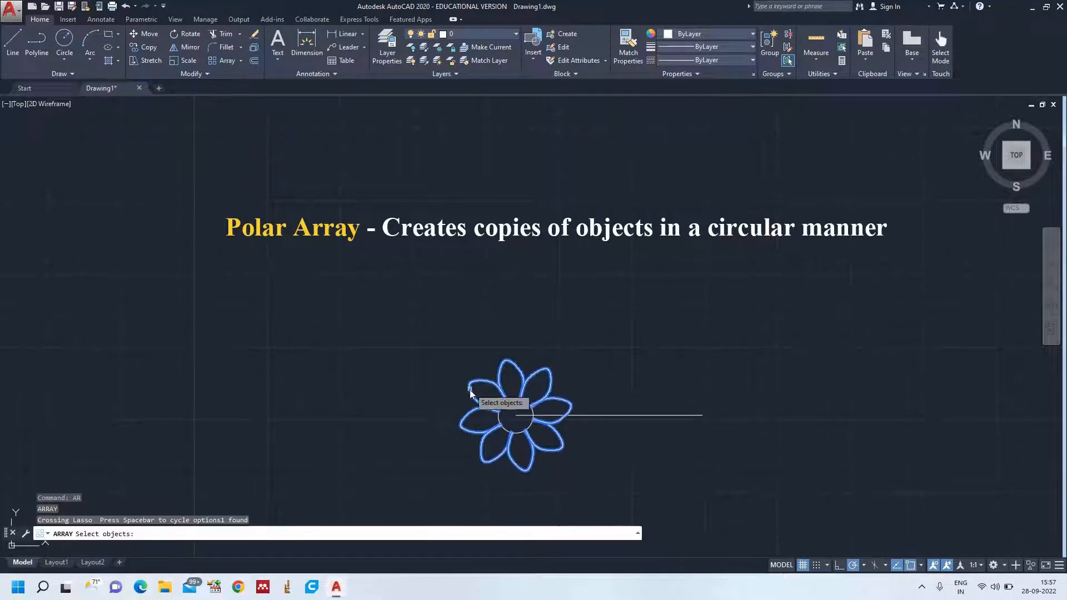
click(534, 400)
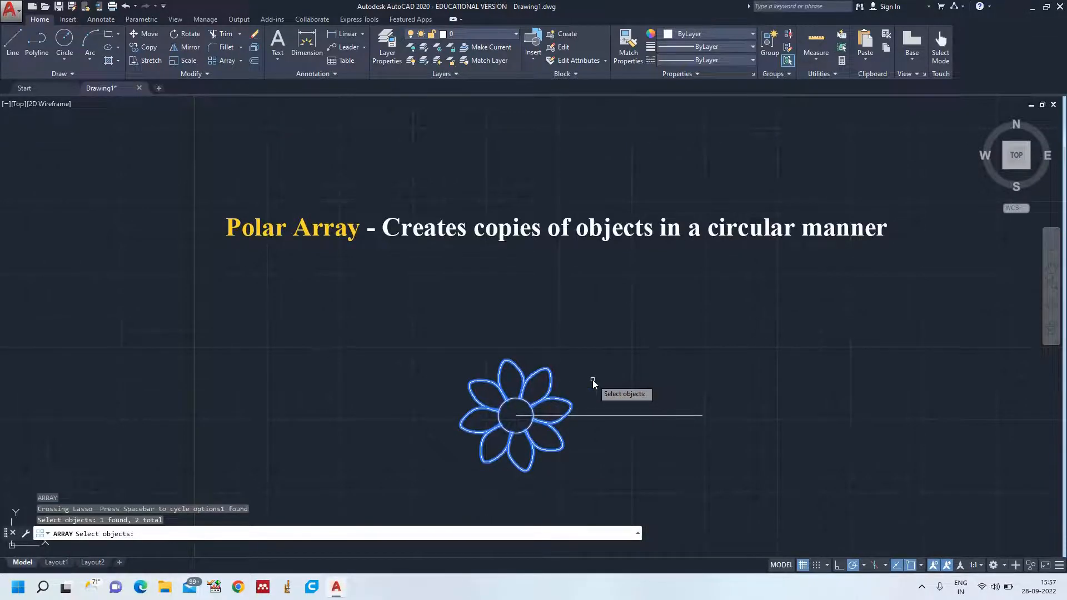
key(Return)
text(PO)
key(Return)
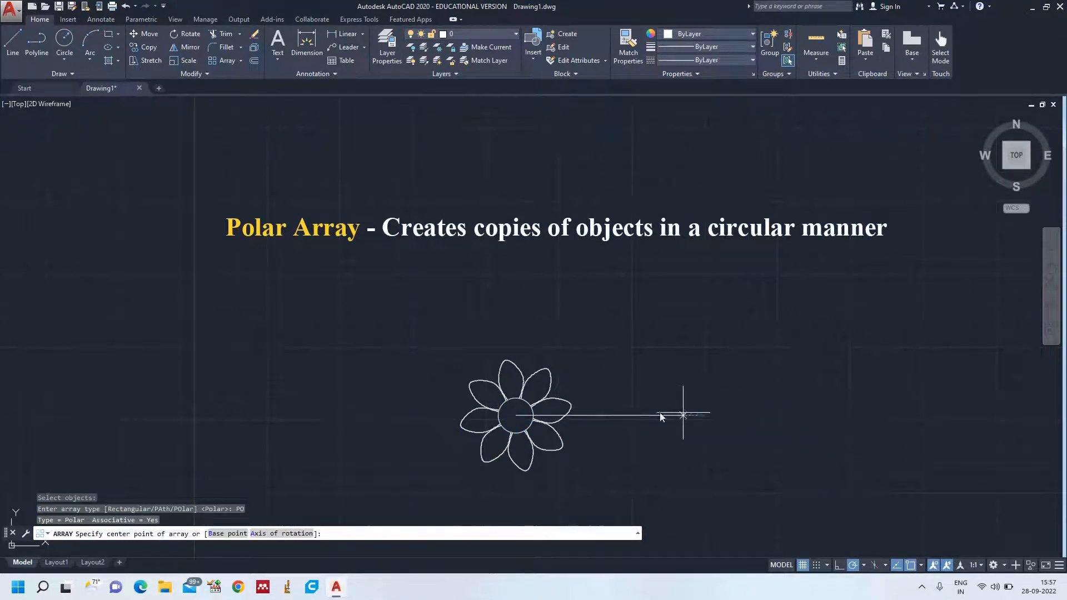
click(702, 415)
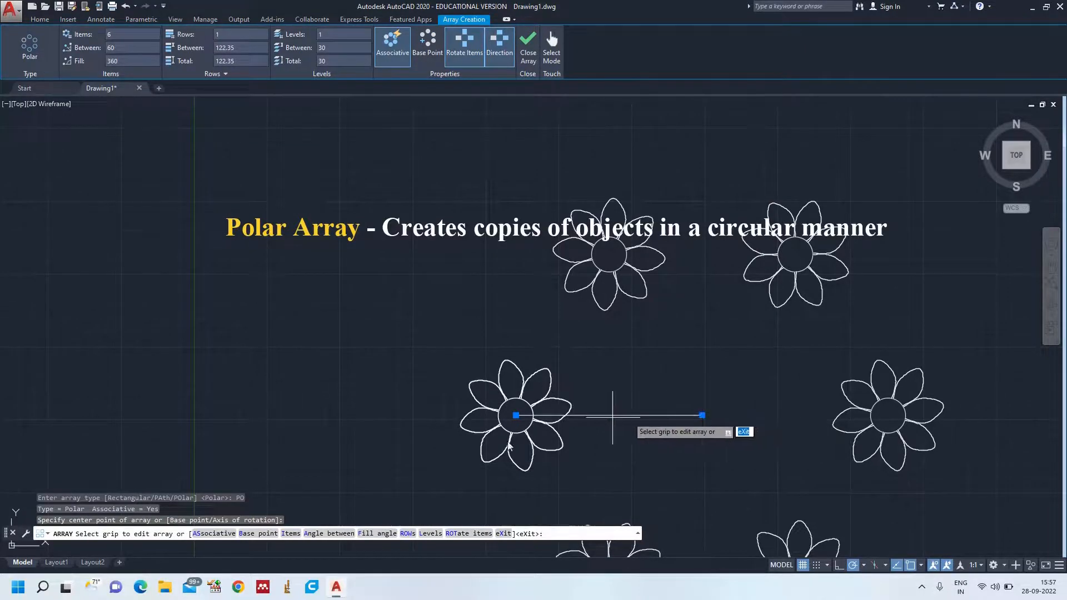
Set the flower array to 8 items and finish the array command
click(297, 534)
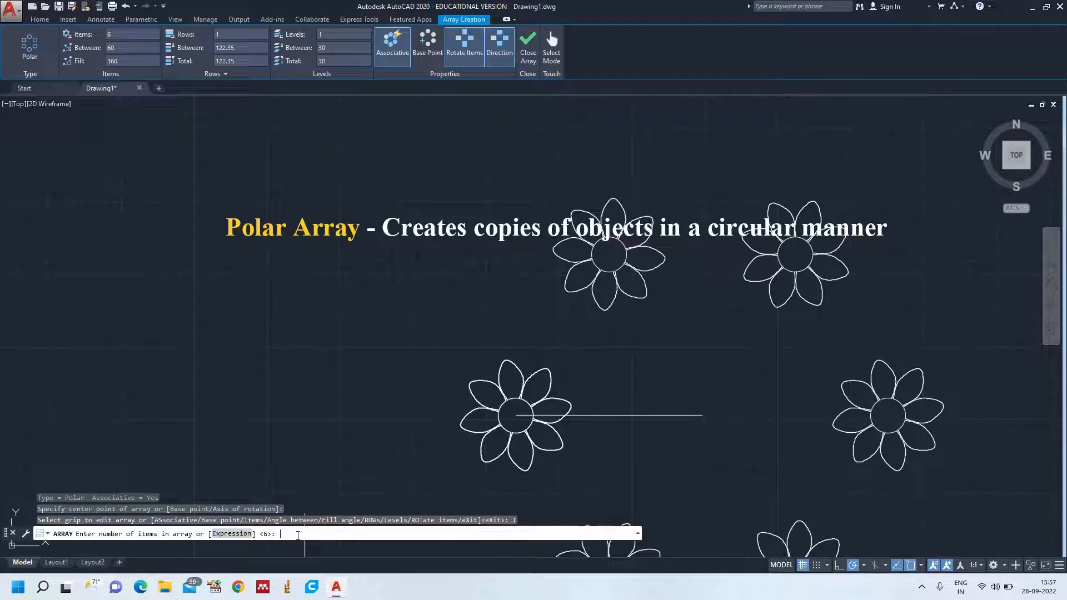
key(Return)
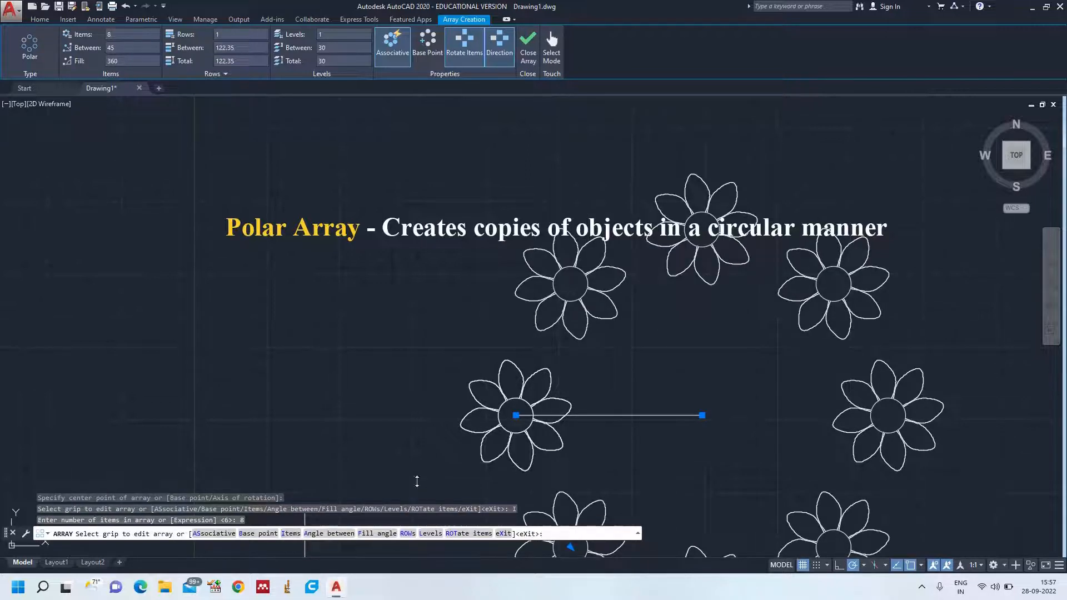
key(Escape)
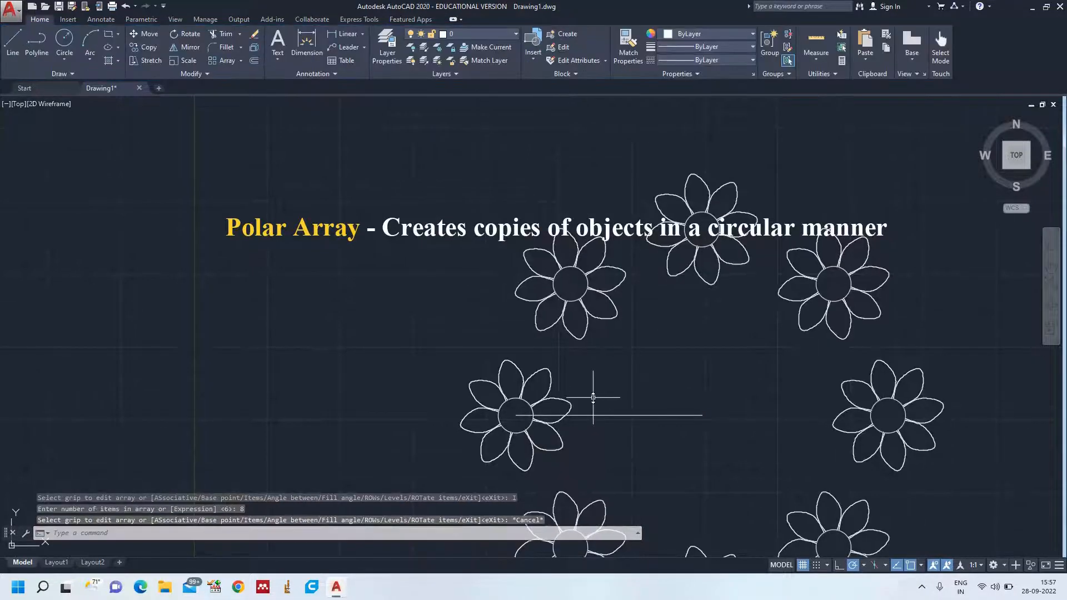
Move the Polar Array title text up so it sits clear above the ring of flowers
text(z)
key(Return)
text(a)
key(Return)
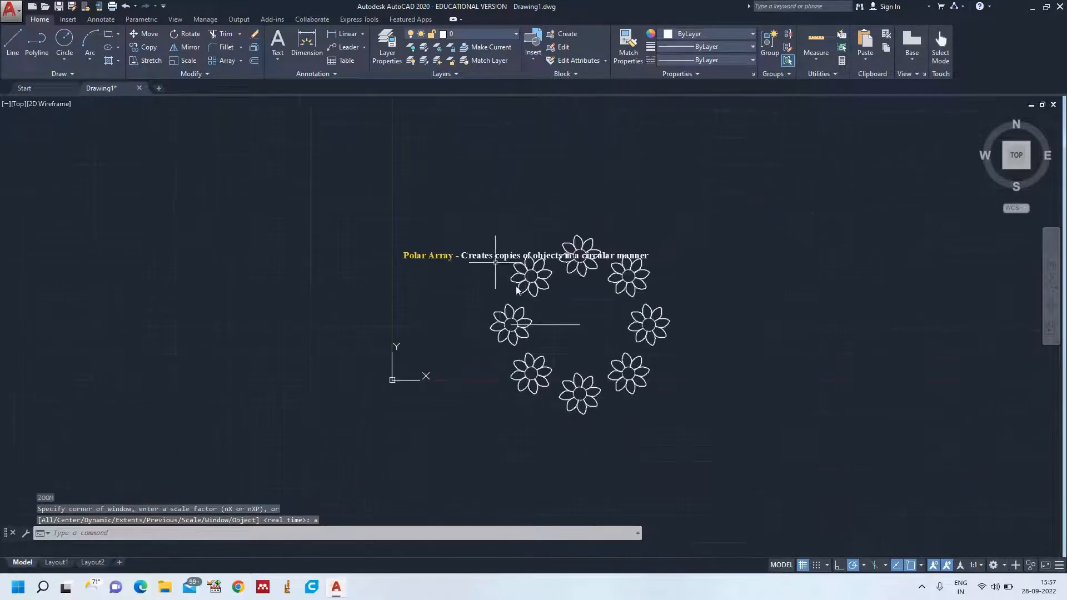
click(405, 254)
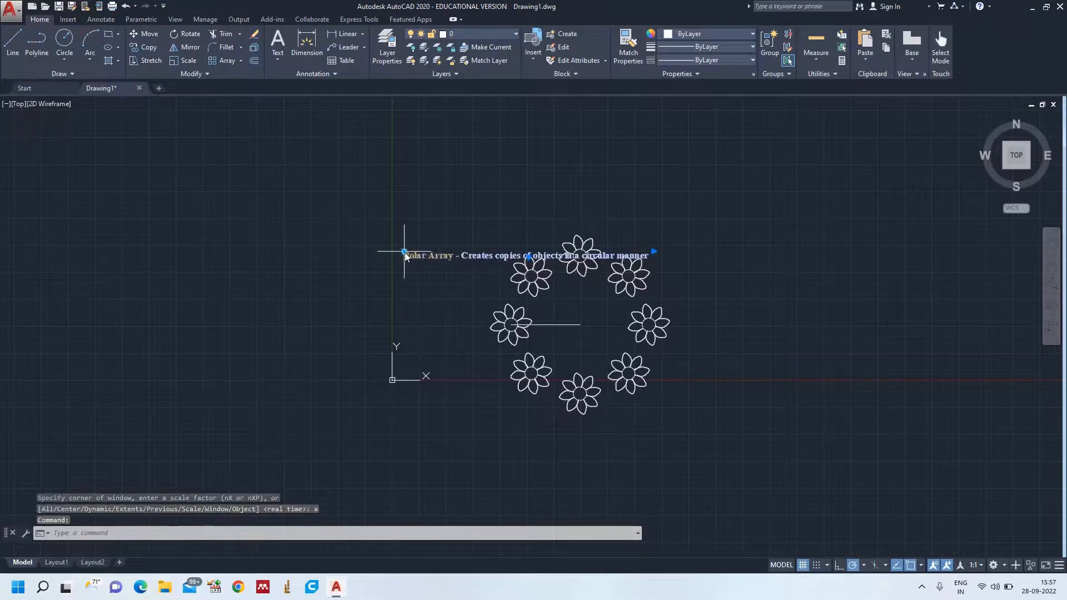
click(404, 253)
click(446, 211)
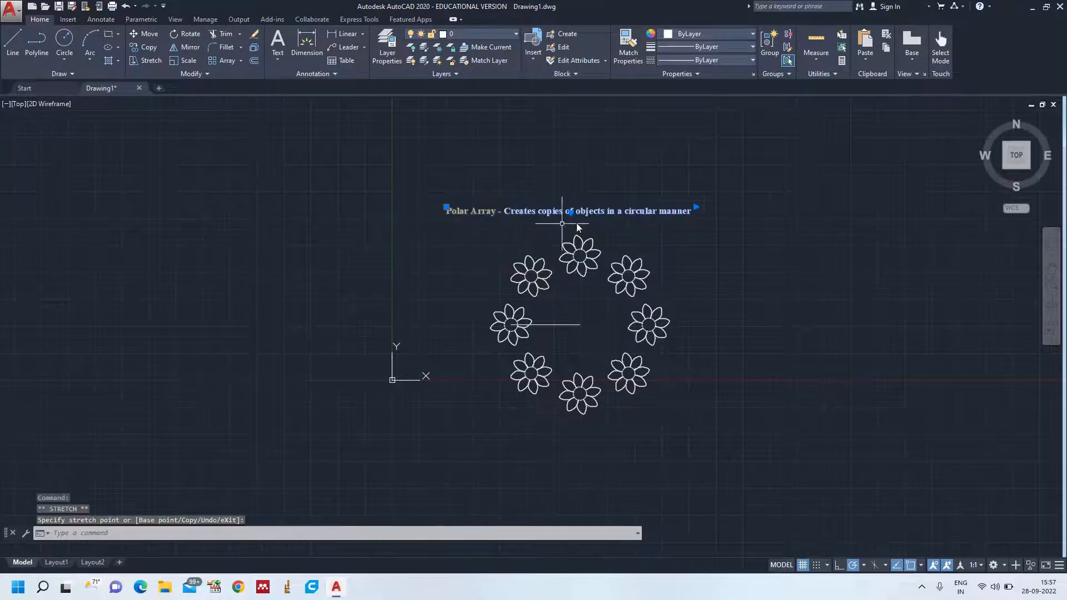
Fit the whole drawing in view and erase the horizontal line inside the ring of flowers
text(z)
key(Return)
text(a)
key(Return)
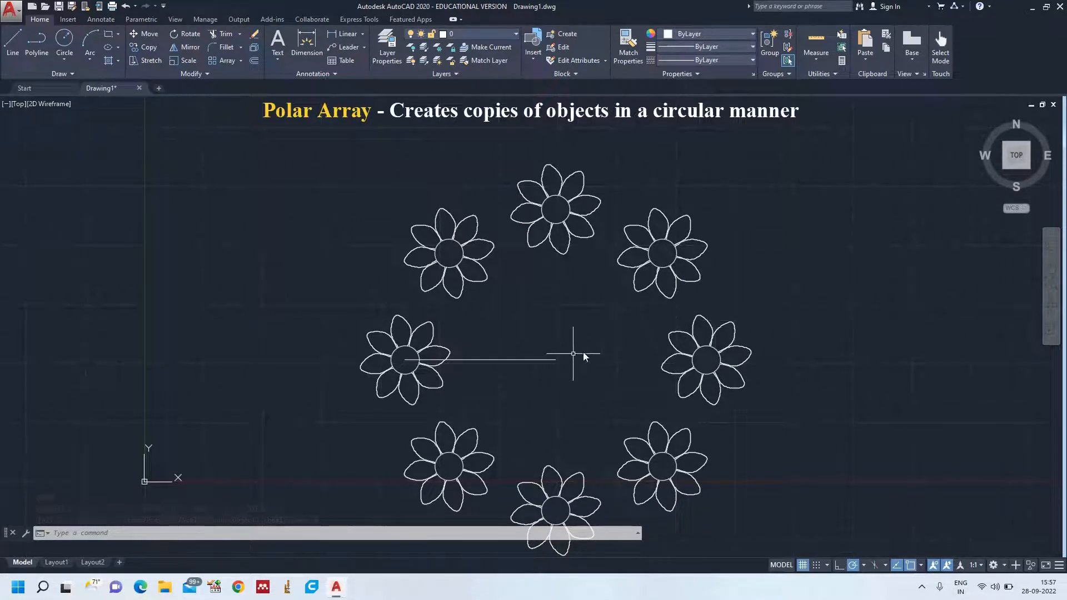
click(538, 359)
key(Delete)
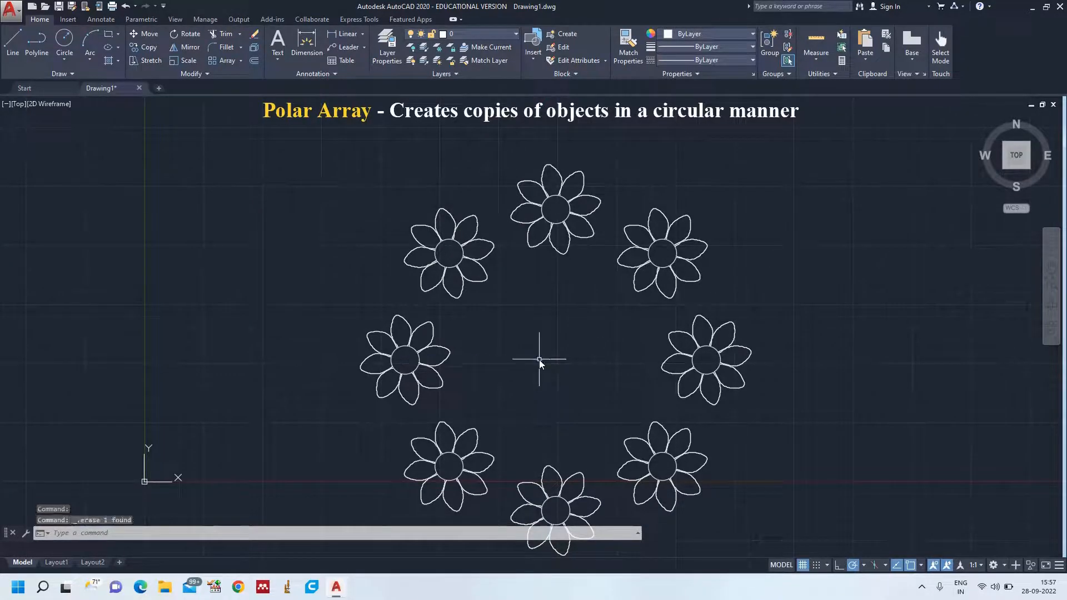
Set the flower array's colour to yellow and its lineweight to 0.35 mm, and check its properties
mouse_move(703, 191)
mouse_down()
mouse_move(428, 239)
mouse_move(489, 456)
mouse_move(761, 439)
mouse_up()
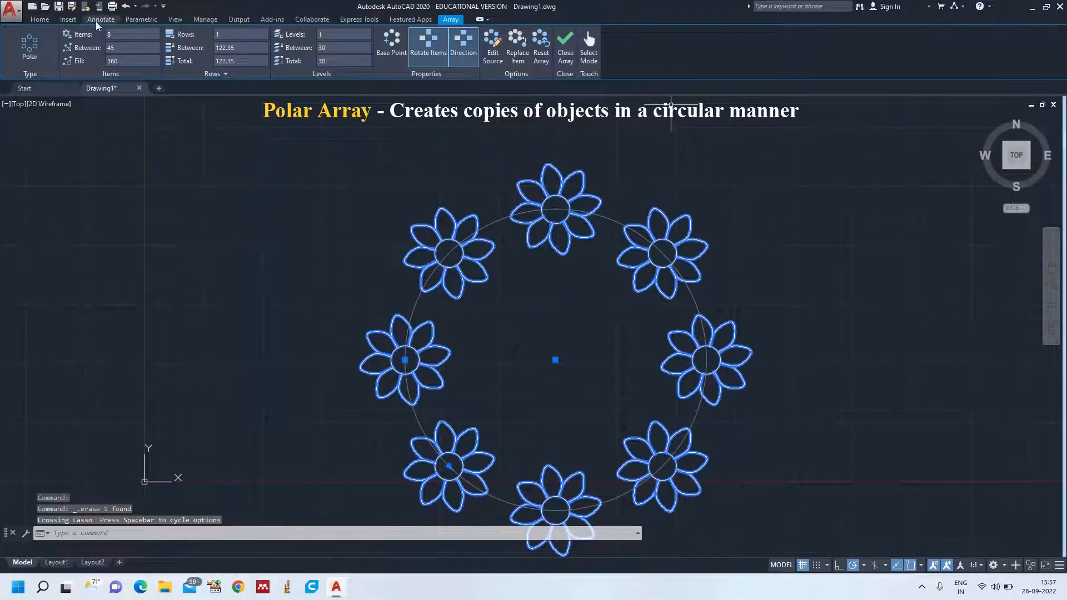
click(45, 20)
click(704, 34)
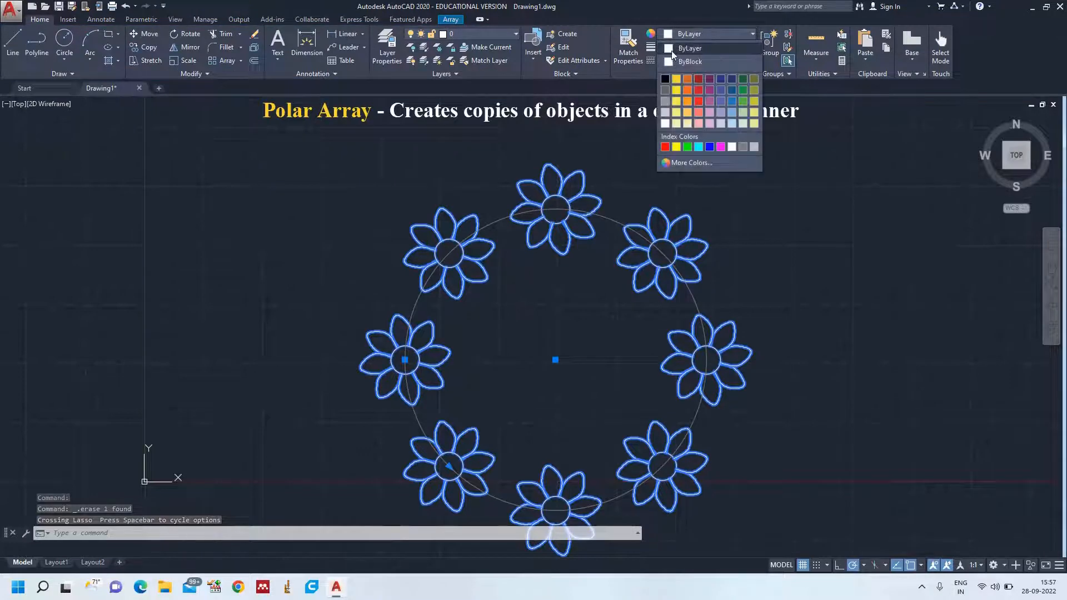
click(676, 146)
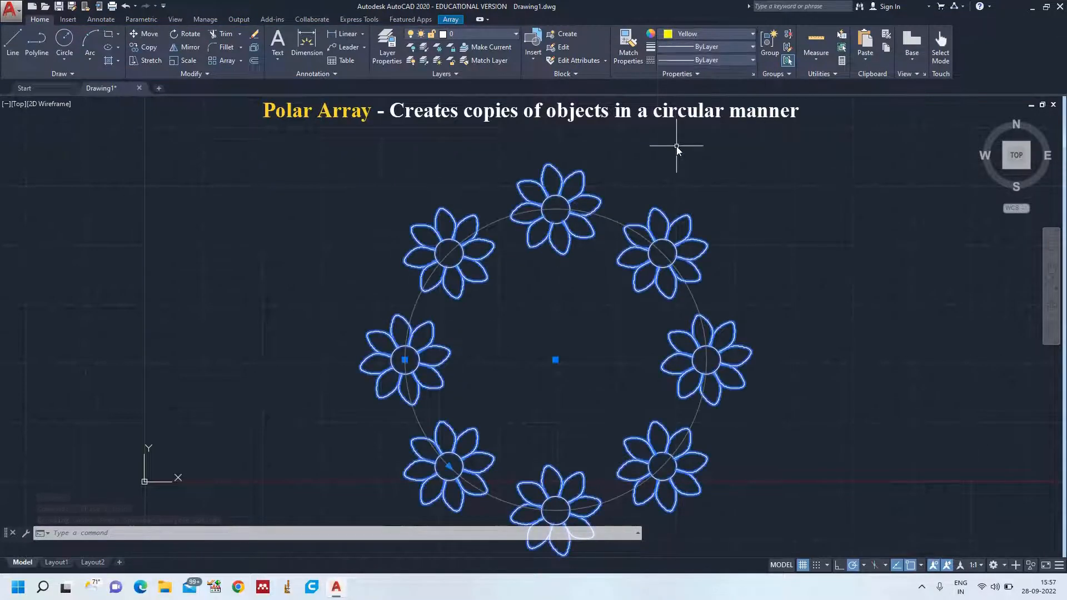
click(684, 47)
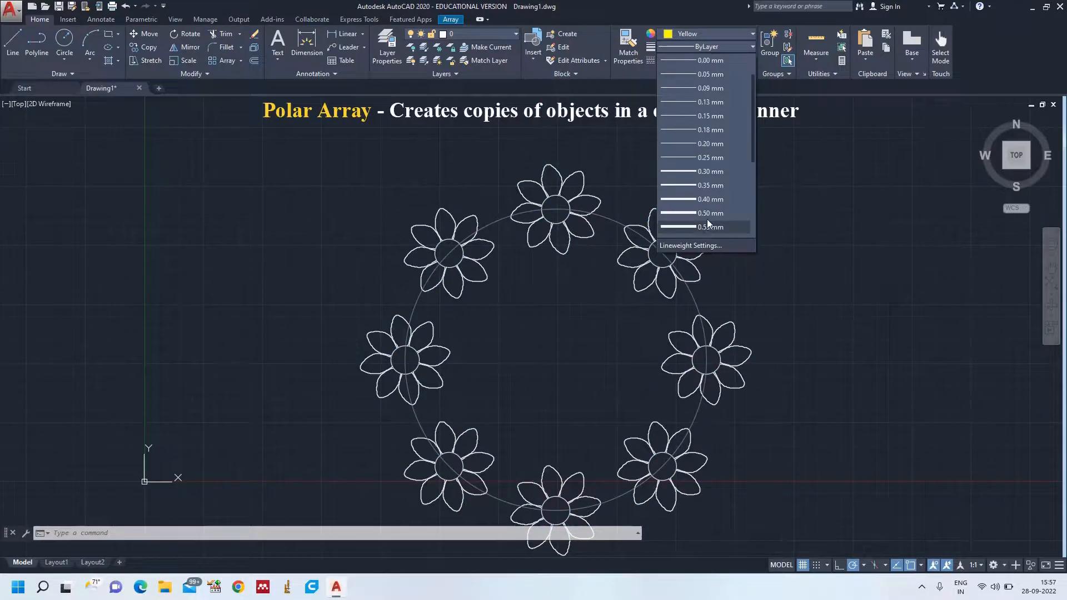
click(705, 186)
key(Escape)
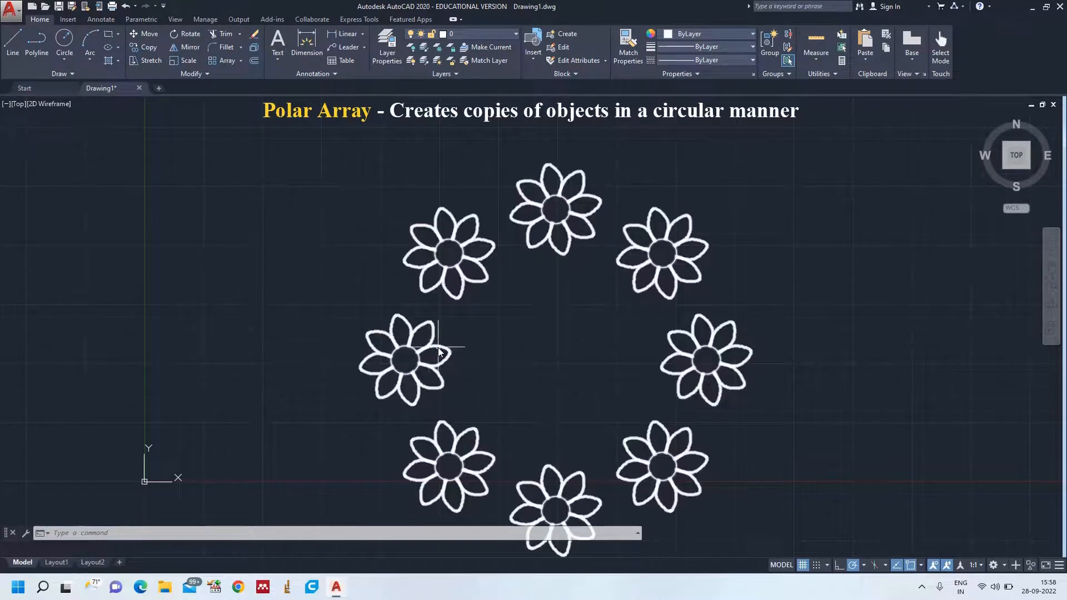
mouse_move(439, 351)
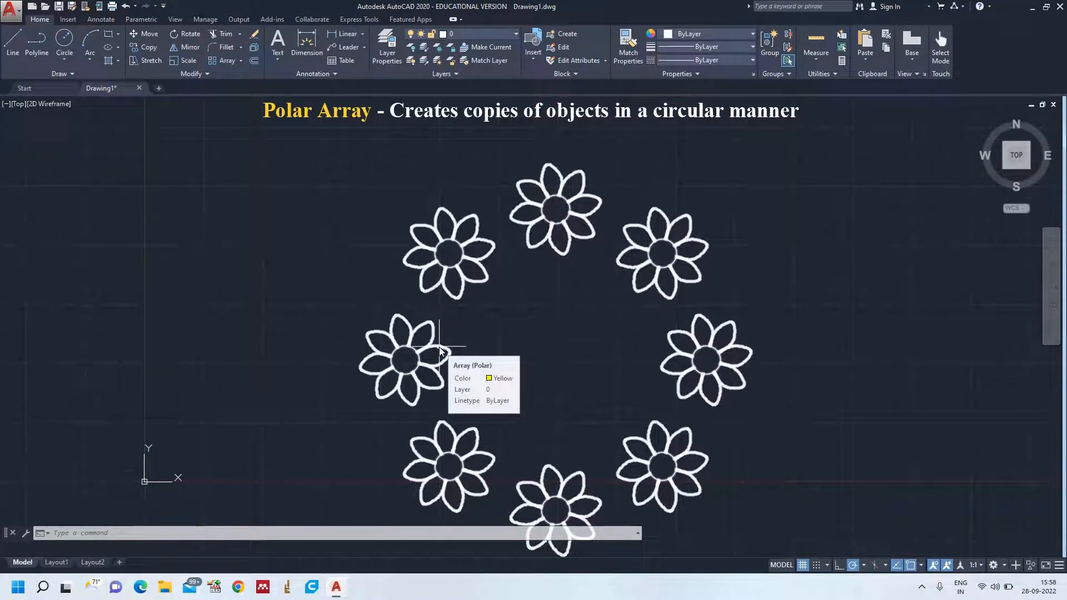